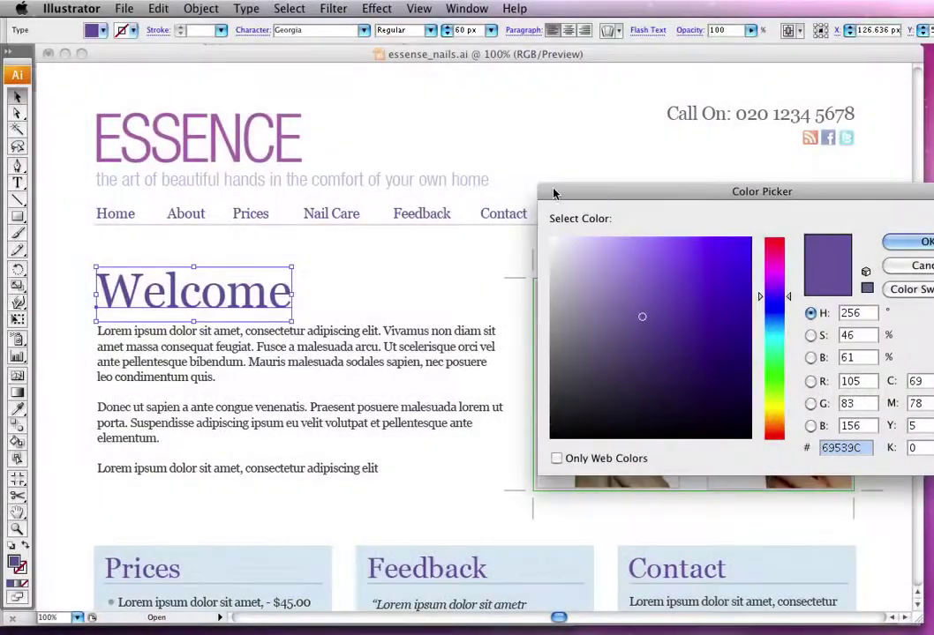
Accept the Color Picker's colour and select the background box behind Prices in the mockup's lower row
click(922, 240)
scroll(694, 400, down, 2)
scroll(657, 425, down, 5)
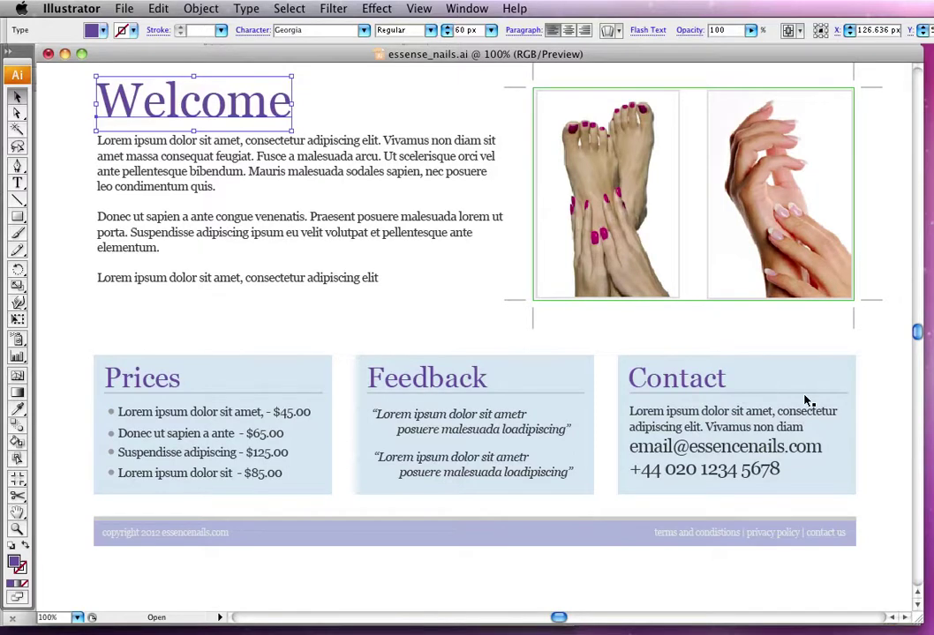
click(320, 385)
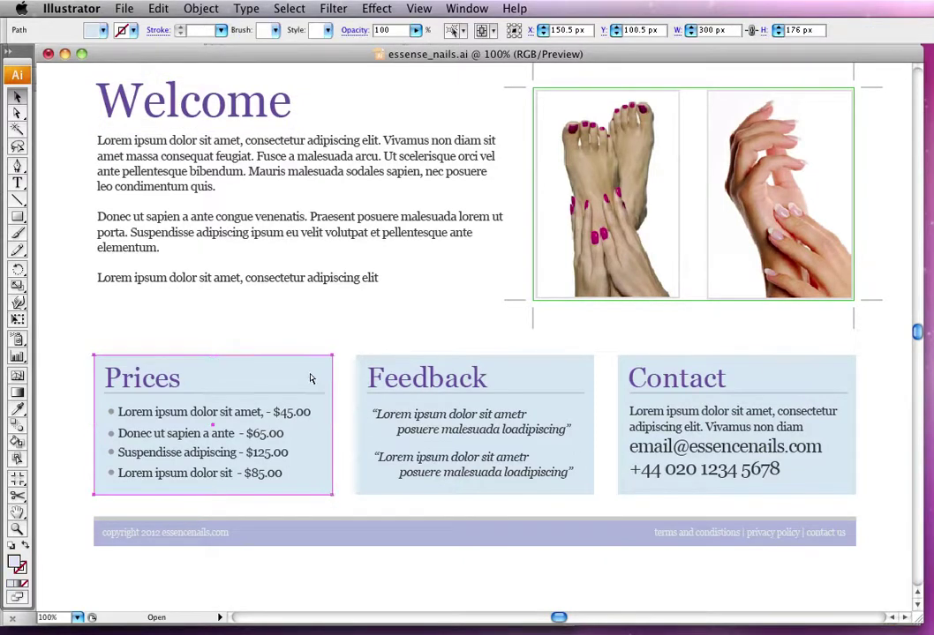
Switch to Firefox and open the Module Manager in the Essence site's Joomla administration
key(super+Tab)
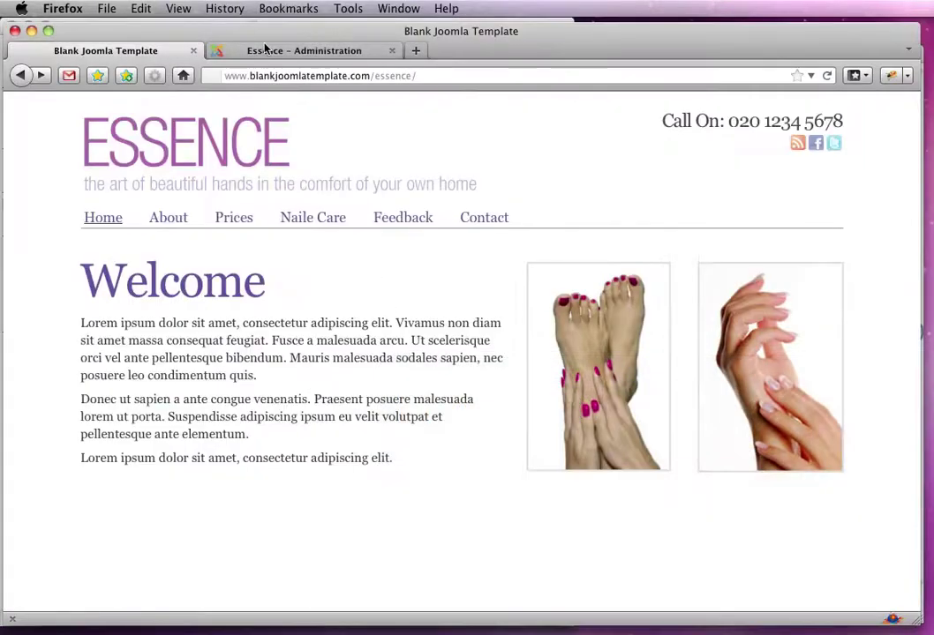
click(253, 51)
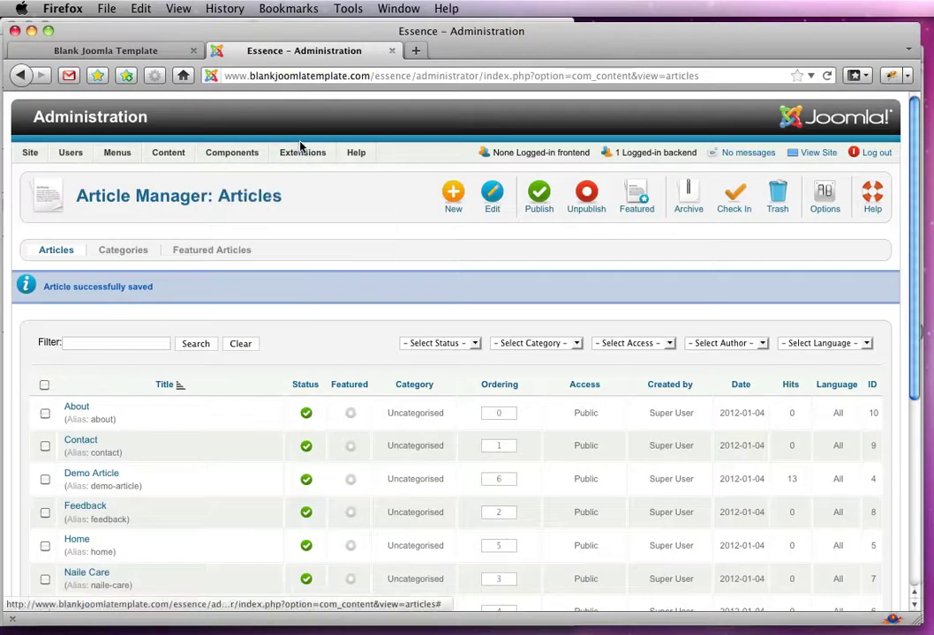
mouse_move(302, 152)
click(329, 200)
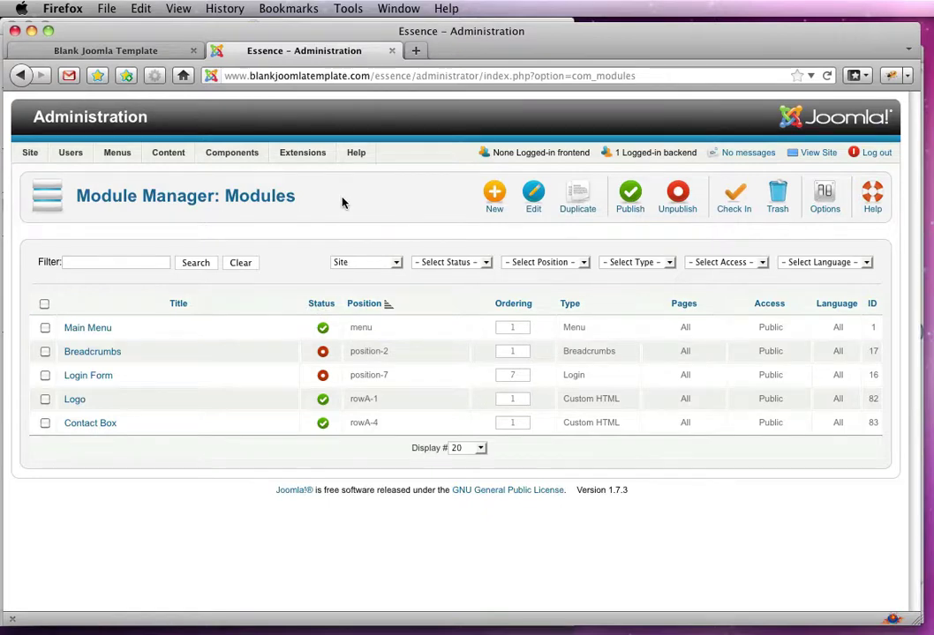
click(275, 7)
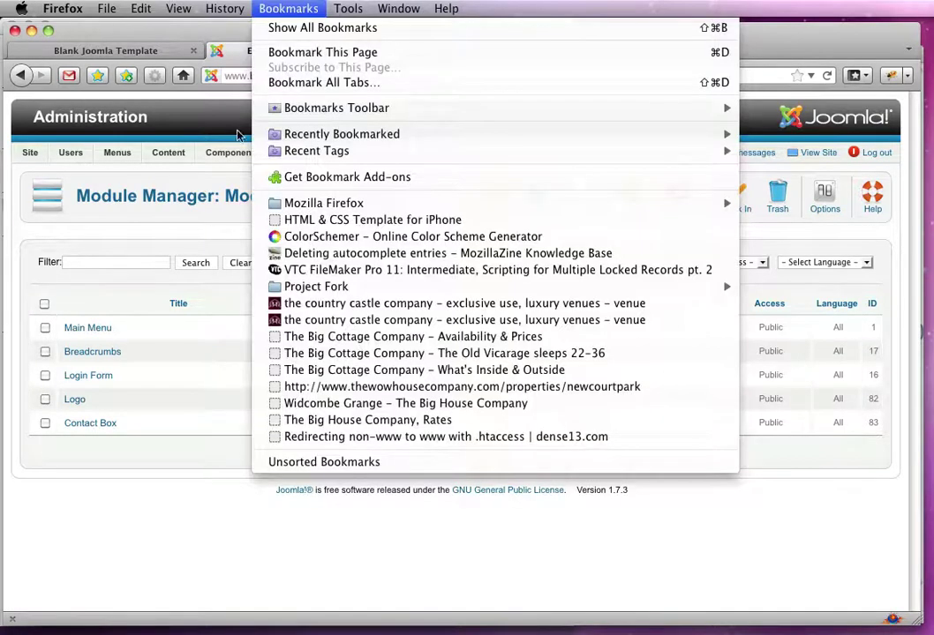
click(135, 213)
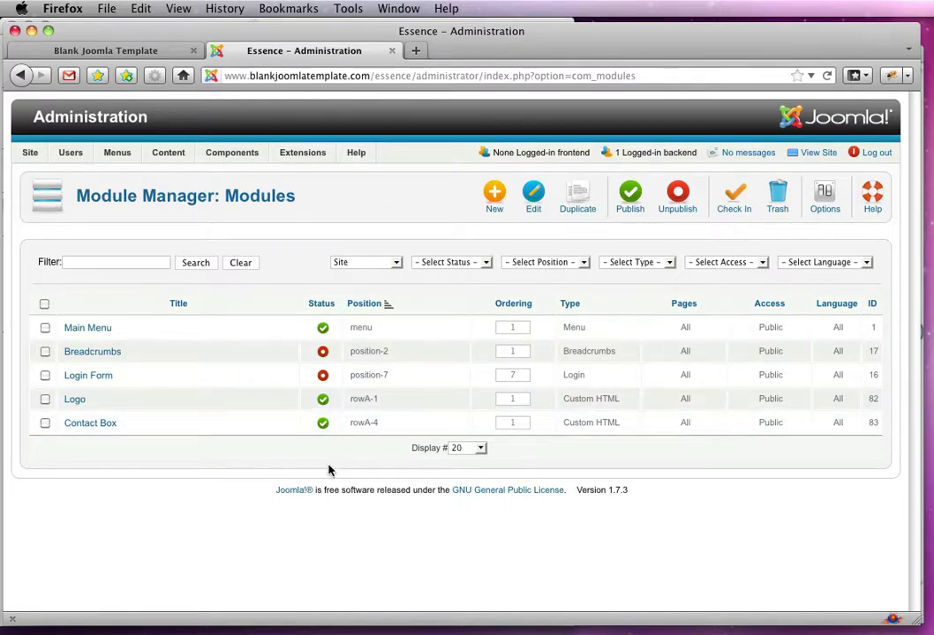
Switch to Finder, open Blank_Joomla_Template_v171_Modules_Positions_ in Preview, and examine the module positions below the main content area
key(super+Tab)
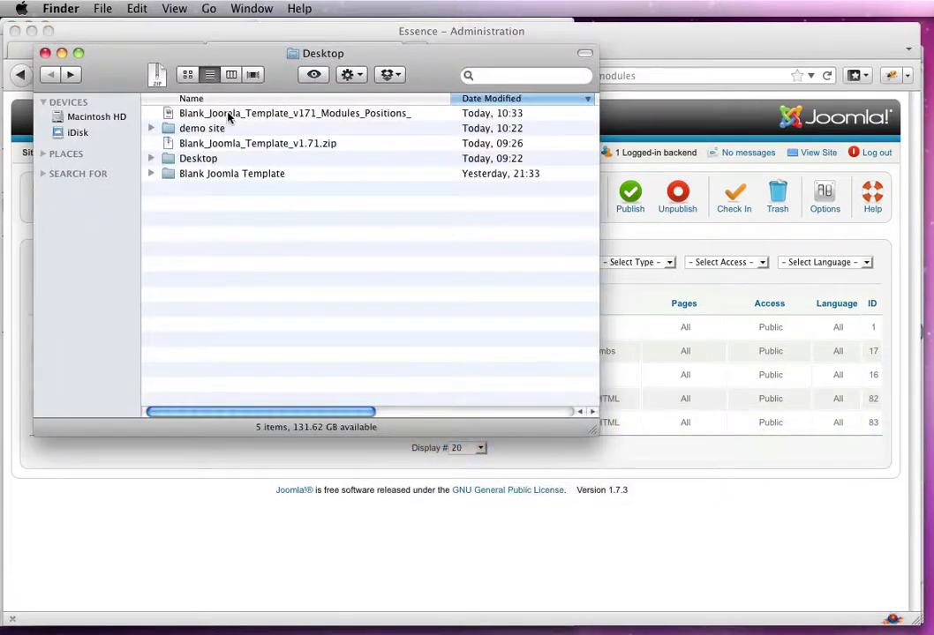
double_click(228, 115)
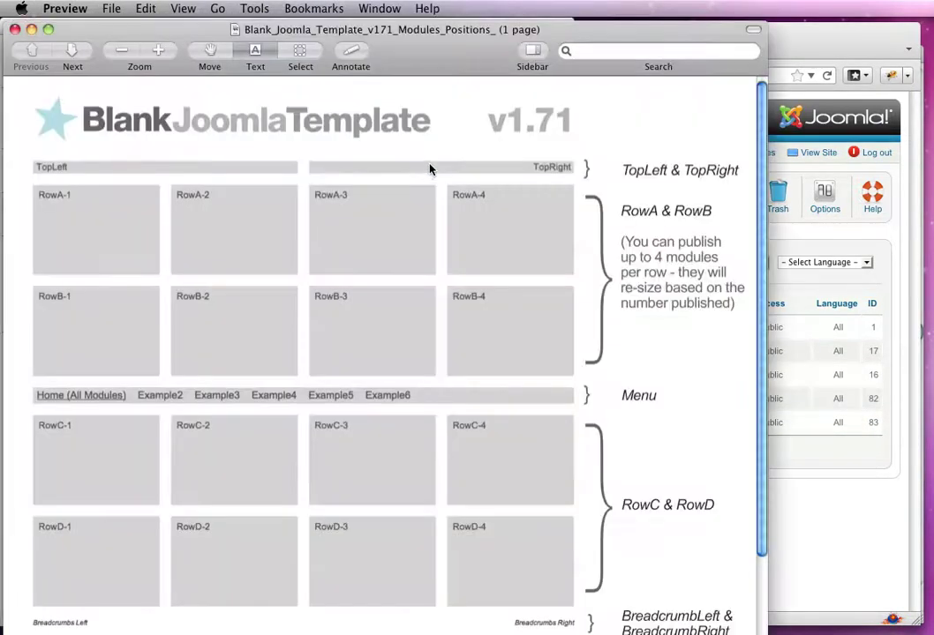
scroll(476, 421, down, 3)
scroll(476, 421, down, 2)
drag(764, 632, 595, 564)
scroll(282, 351, down, 6)
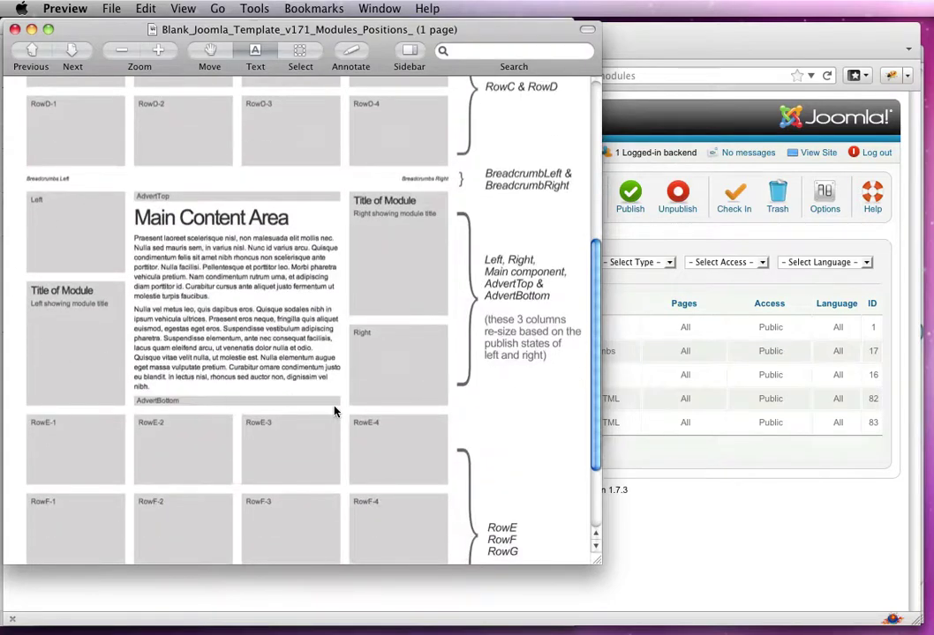
scroll(337, 411, down, 2)
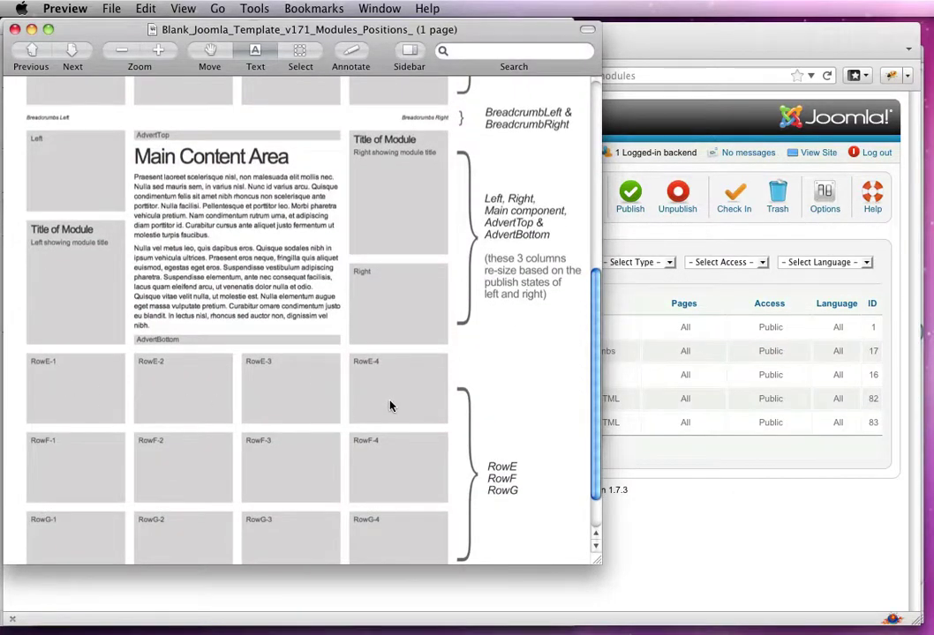
scroll(391, 406, down, 1)
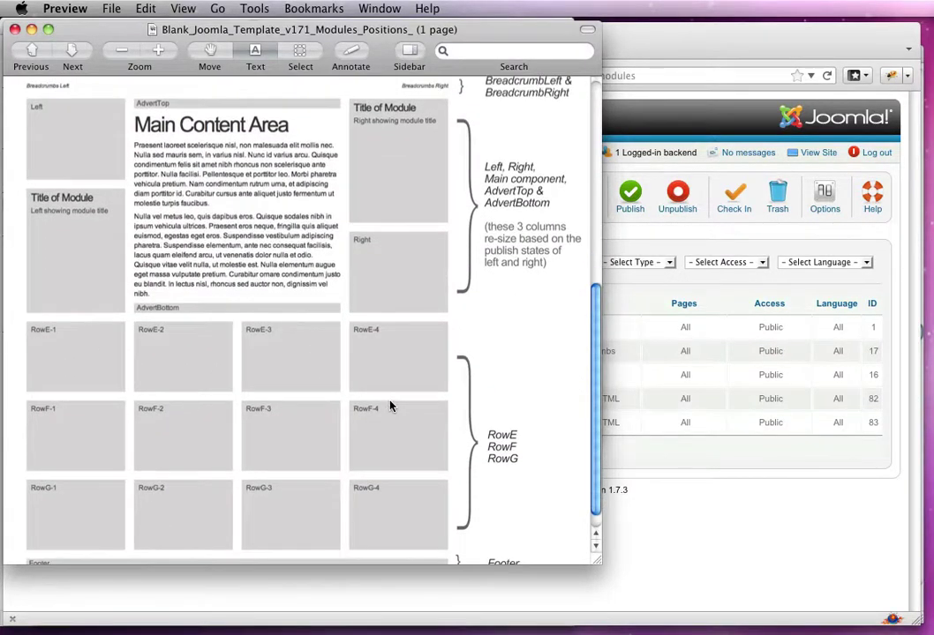
Return to Firefox and create a new Custom HTML module titled Prices, matching the heading in the Illustrator mockup
click(715, 561)
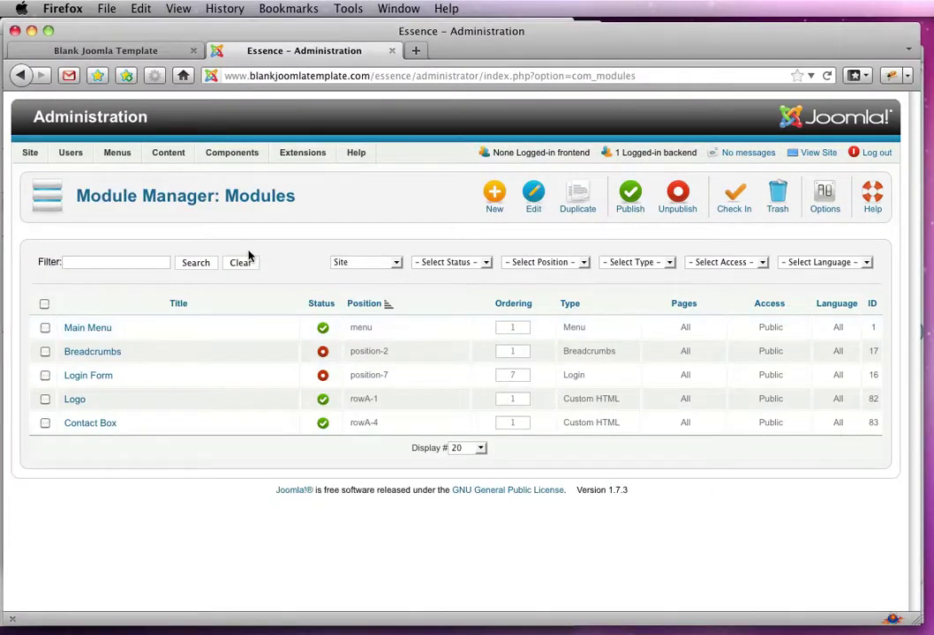
click(494, 194)
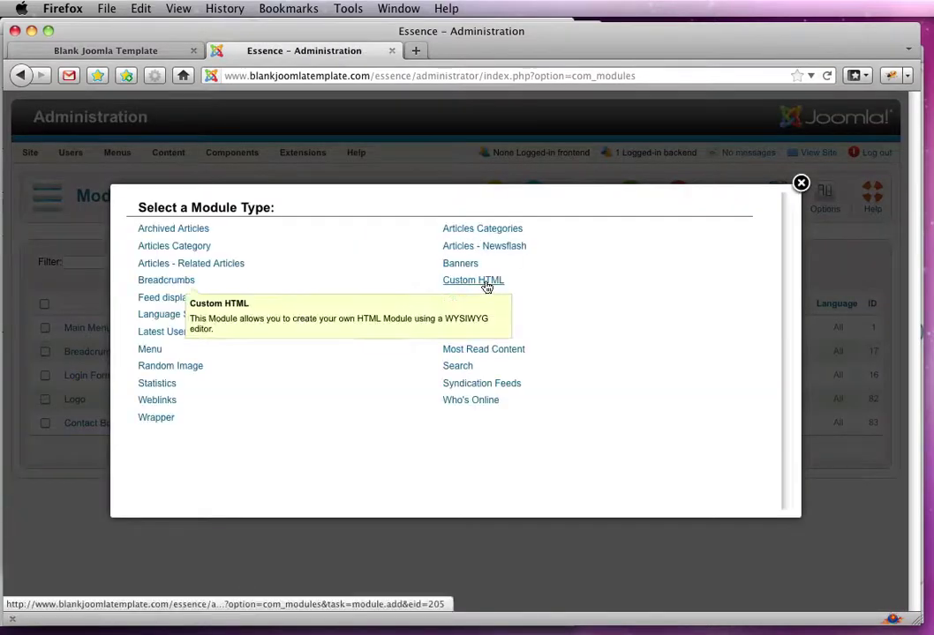
click(486, 283)
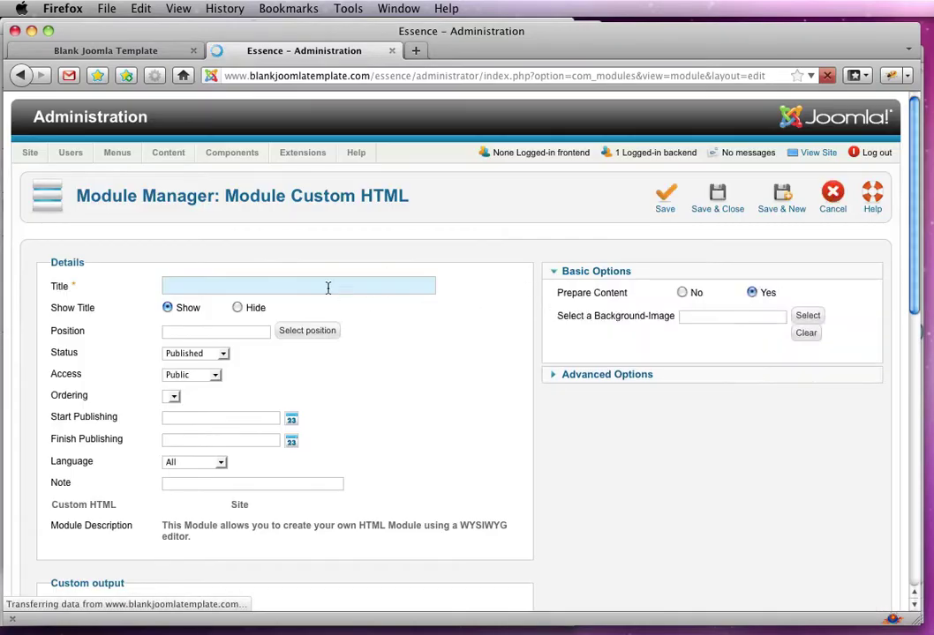
click(327, 288)
key(super+Tab)
key(super+Tab)
key(super+Tab)
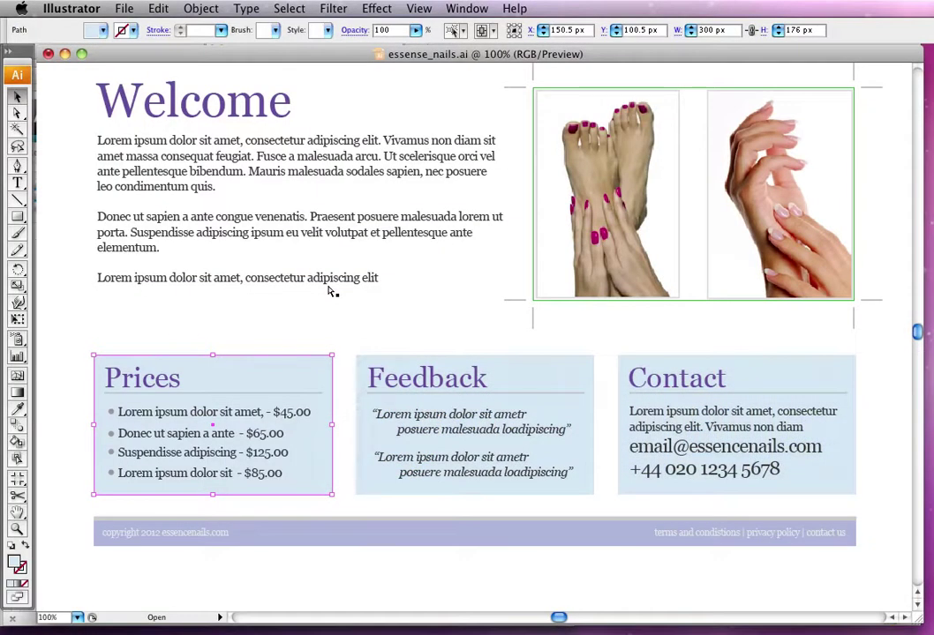
key(super+Tab)
text(Prices)
click(335, 302)
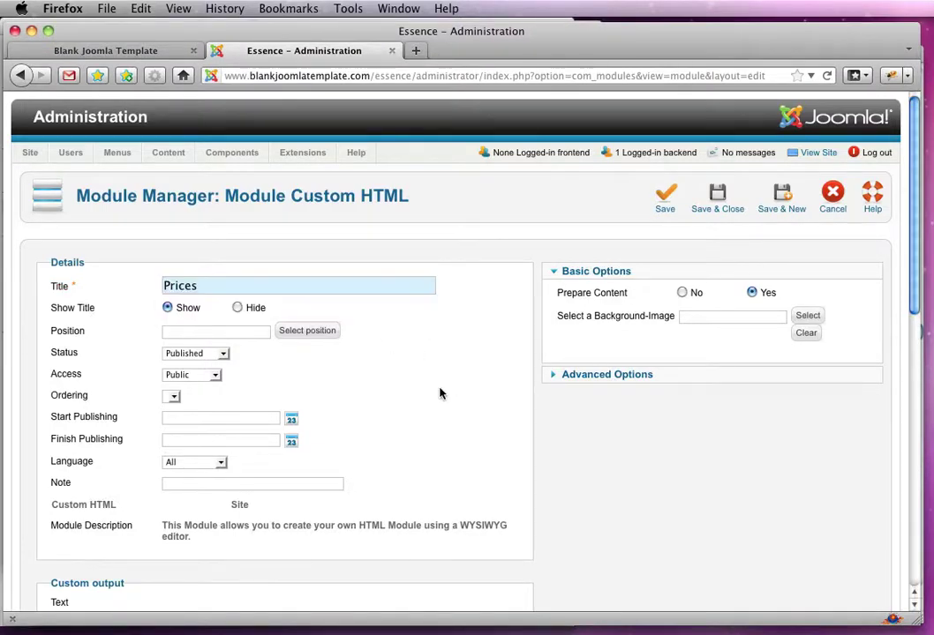
Assign the Prices module to position rowE-1, filtering the template's positions by "rowe" and keeping the title shown
click(255, 309)
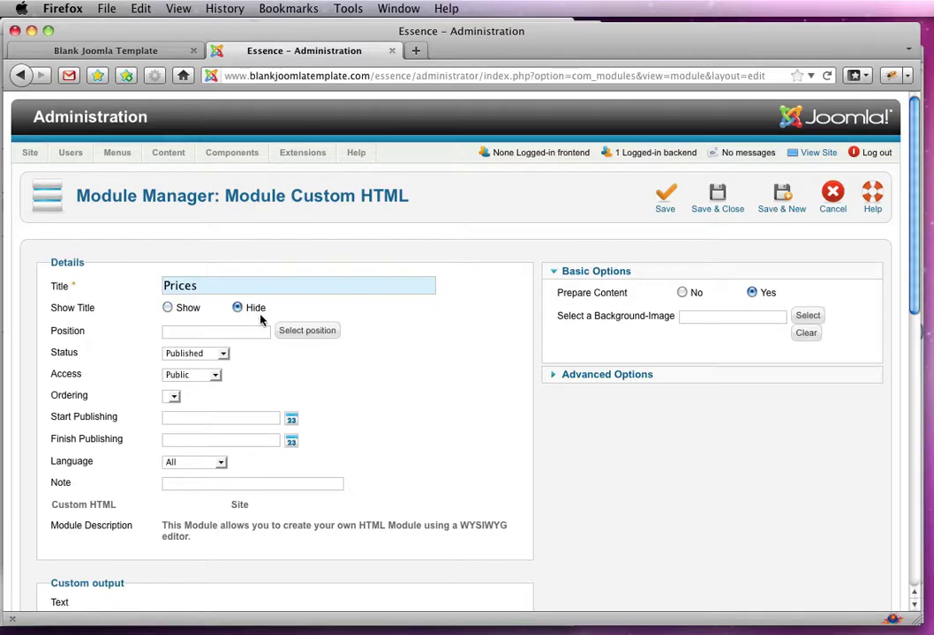
click(312, 332)
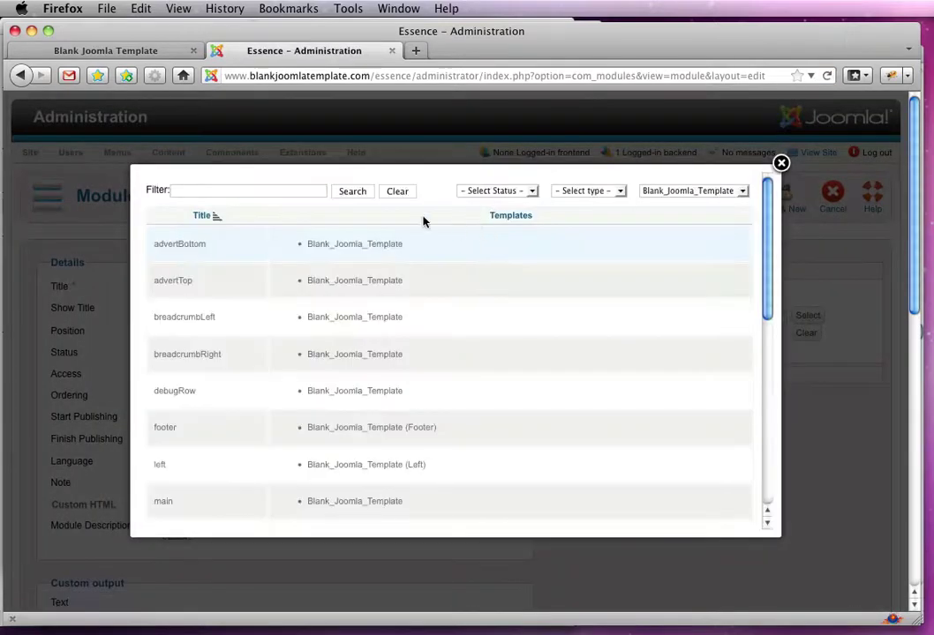
scroll(263, 420, down, 10)
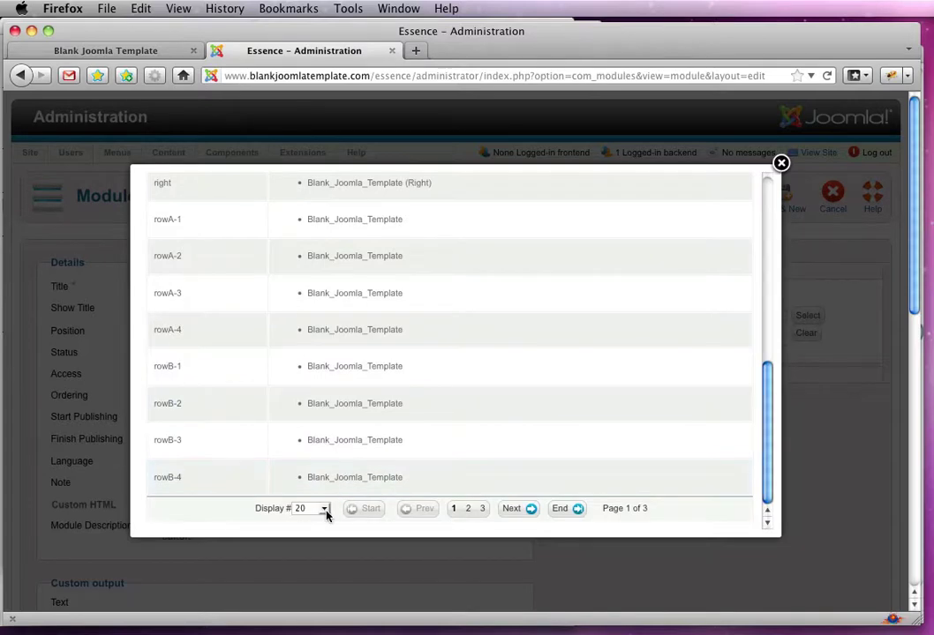
scroll(282, 406, up, 10)
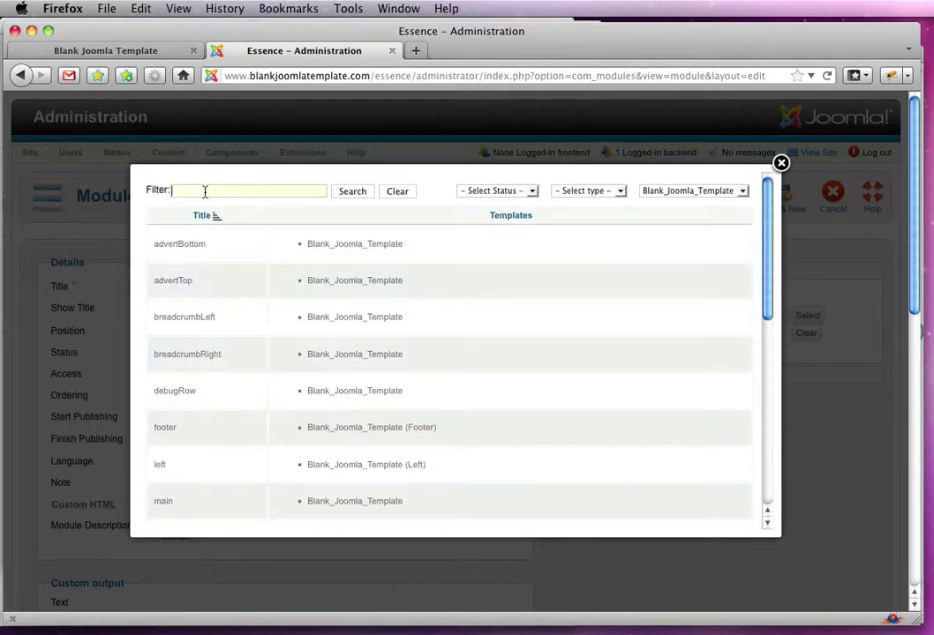
text(rowe)
key(Return)
click(180, 244)
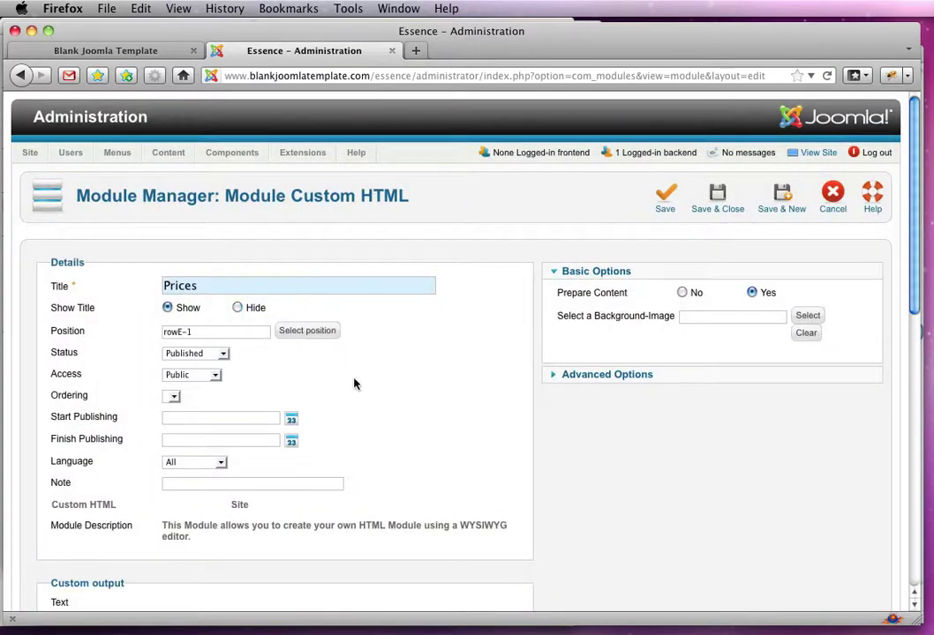
Copy the "Lorem ipsum dolor sit amet, - $45.00" line from the Illustrator mockup into the module's custom output in Firefox
scroll(354, 383, down, 1)
key(super+Tab)
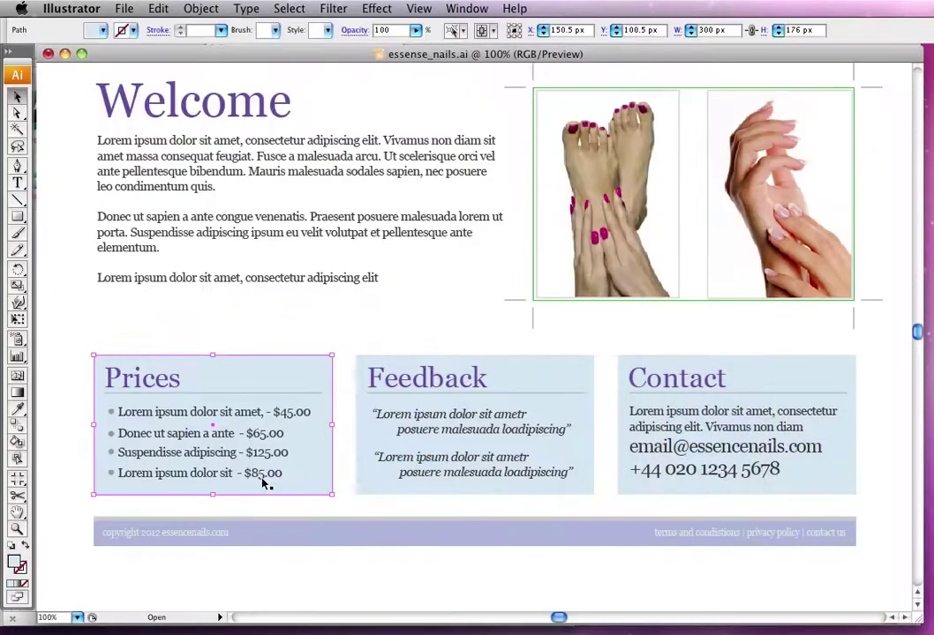
double_click(263, 474)
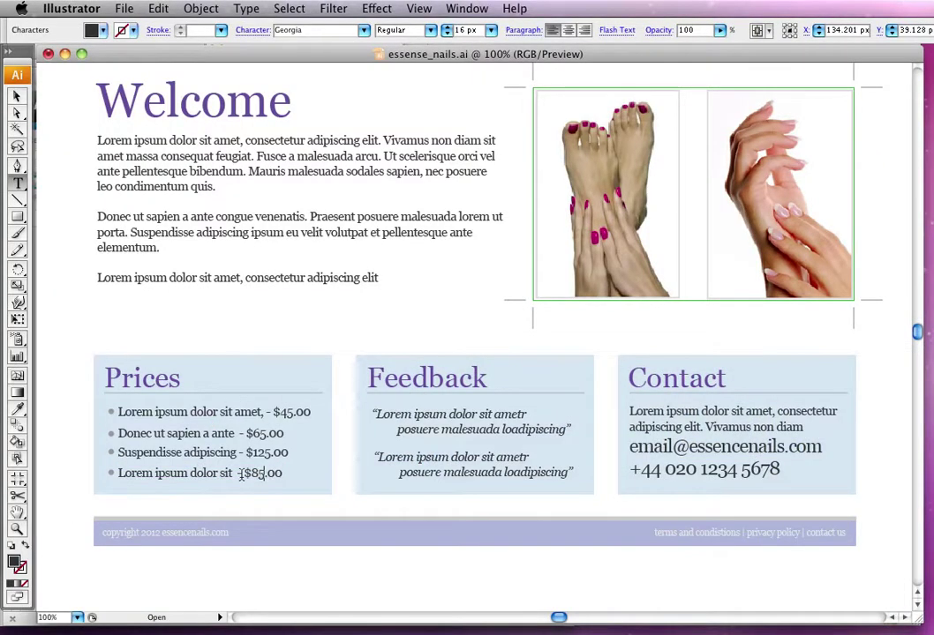
triple_click(300, 412)
key(super+c)
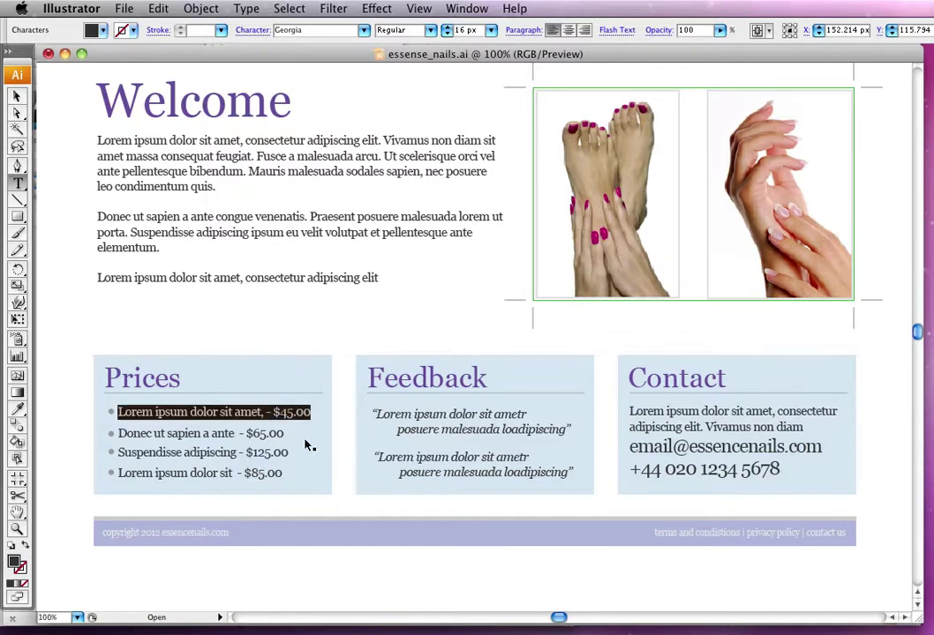
key(super+Tab)
scroll(373, 423, down, 10)
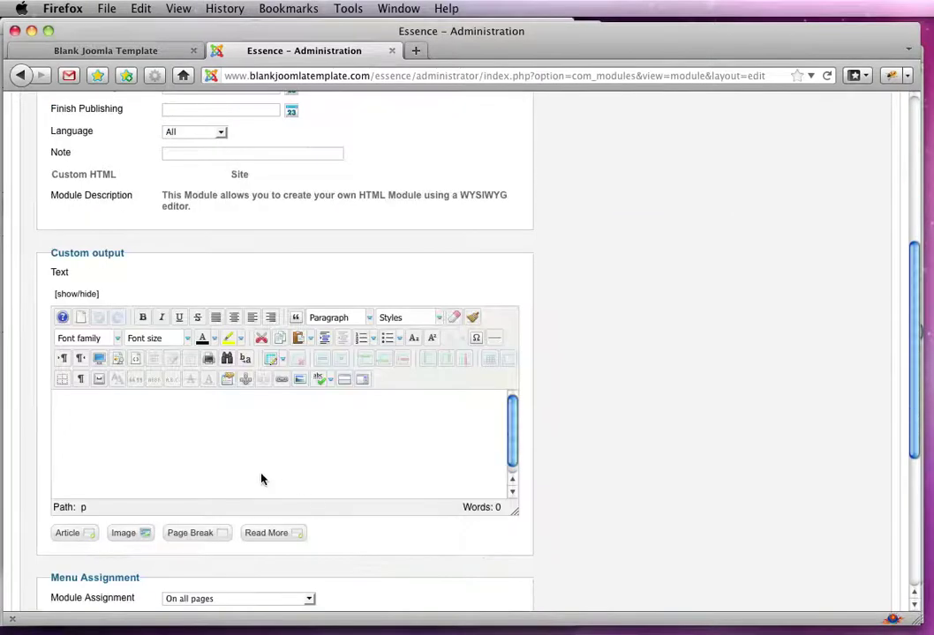
click(193, 447)
key(super+v)
key(Return)
Copy the "Donec ut sapien a ante - $65.00" line from the Illustrator mockup into the module text as the second line
key(super+Tab)
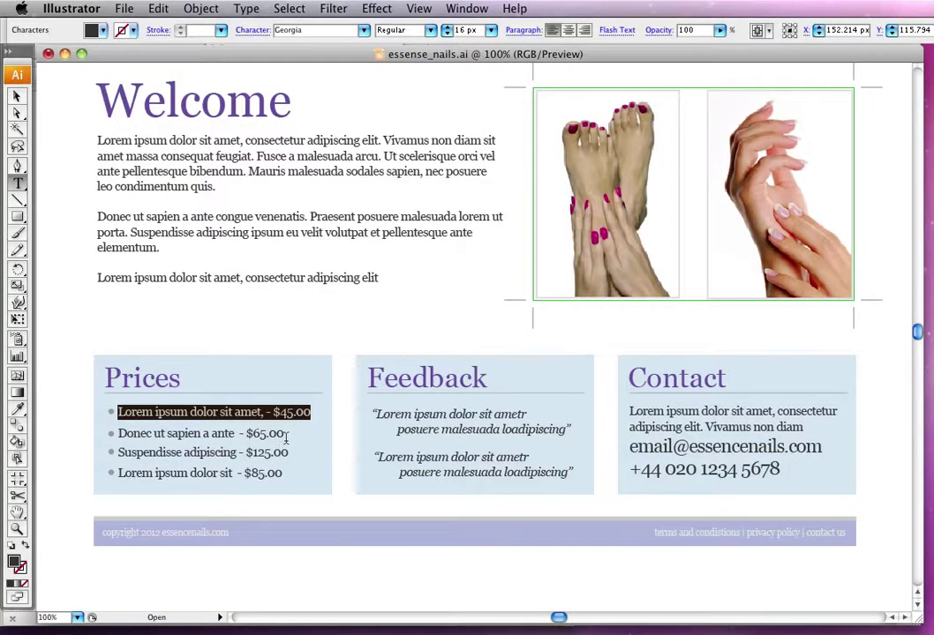
drag(117, 433, 287, 434)
key(super+c)
key(super+Tab)
Copy the "Suspendisse adipiscing - $125.00" line from the Illustrator mockup into the module text as the third line
key(super+Tab)
triple_click(227, 451)
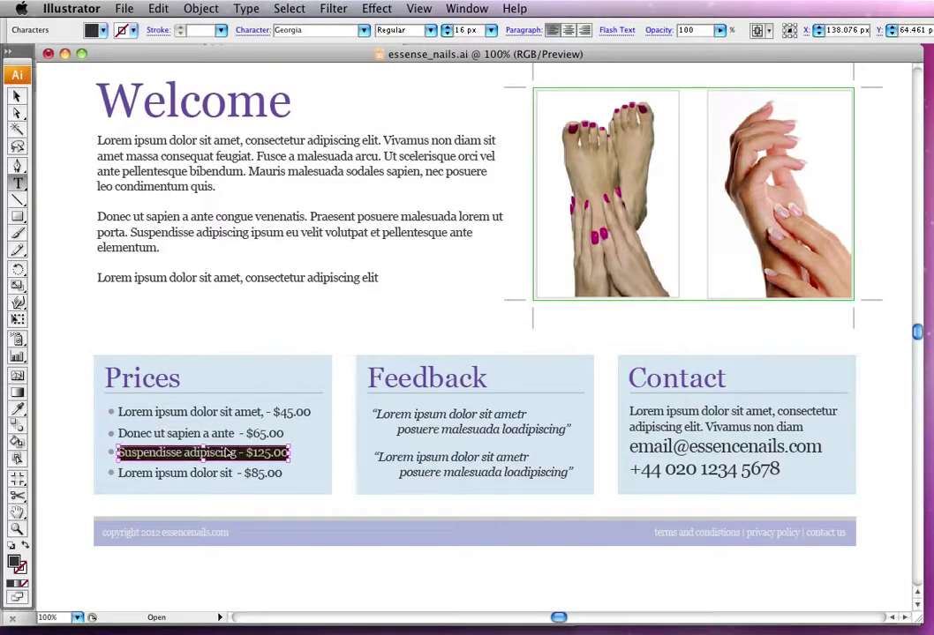
key(super+c)
key(super+Tab)
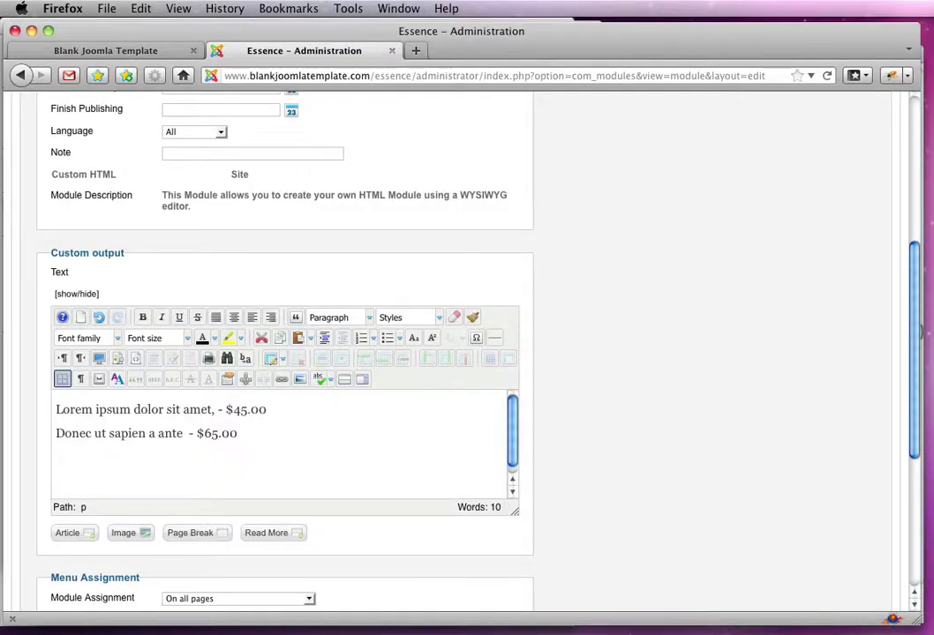
Copy the "Lorem ipsum dolor sit - $85.00" line from the Illustrator mockup into the module text as the fourth line
key(super+Tab)
triple_click(215, 473)
key(super+c)
key(super+Tab)
key(Return)
key(super+v)
key(super+Tab)
key(super+Tab)
Turn the four price lines into a bulleted list and save the Prices module, keeping it open for editing
drag(237, 481, 55, 407)
click(386, 339)
click(353, 450)
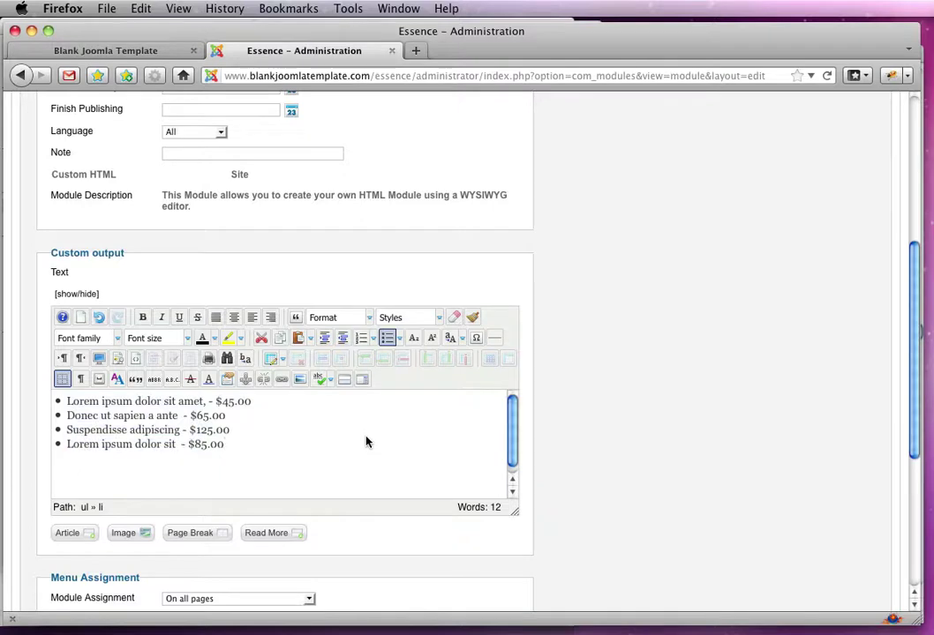
scroll(367, 441, up, 5)
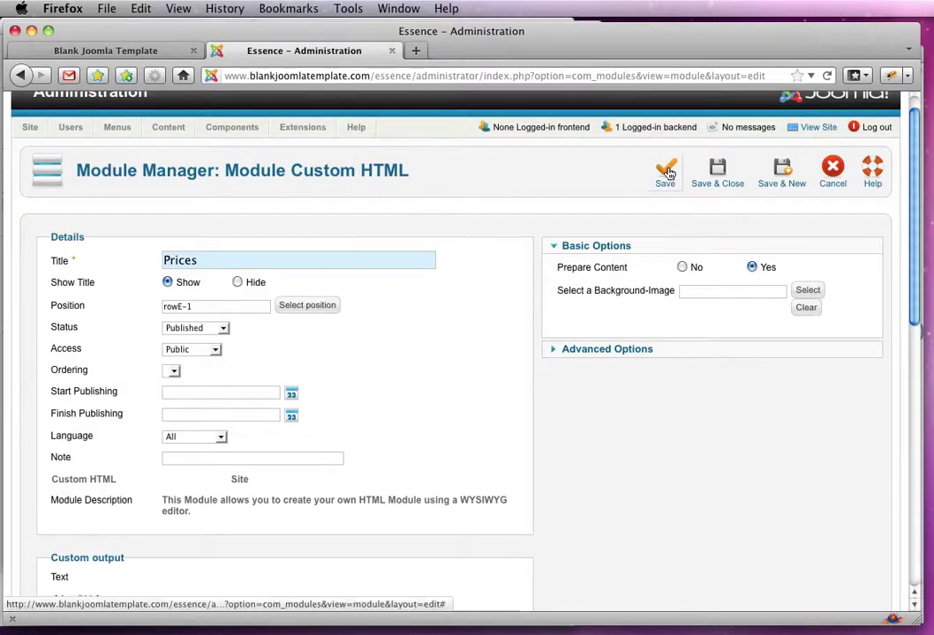
click(657, 246)
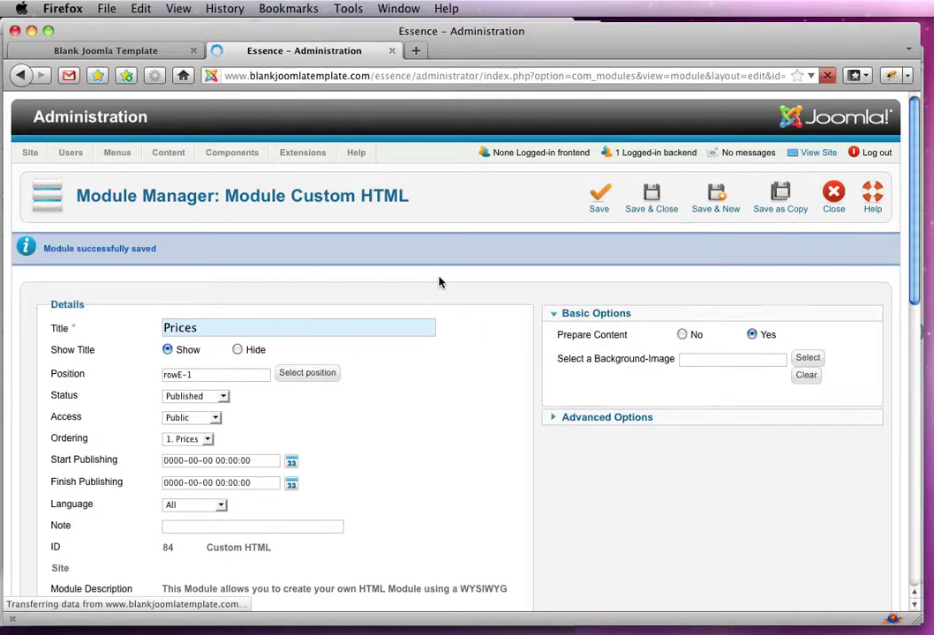
Copy the Feedback heading from the Illustrator mockup into the open module's title in Firefox, and set its position to rowE-2
key(super+Tab)
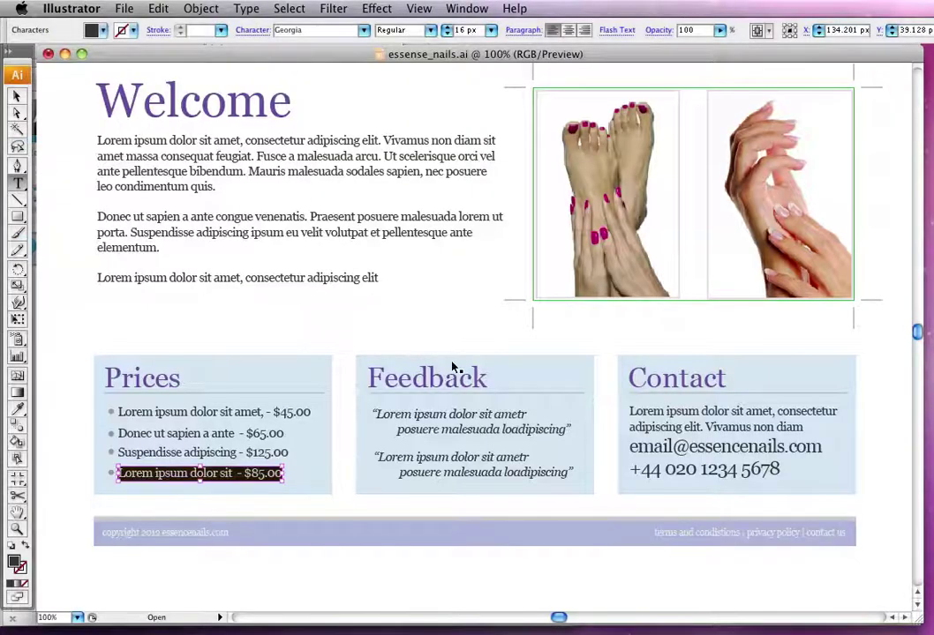
double_click(430, 377)
key(super+Tab)
key(super+v)
click(221, 375)
key(BackSpace)
text(2)
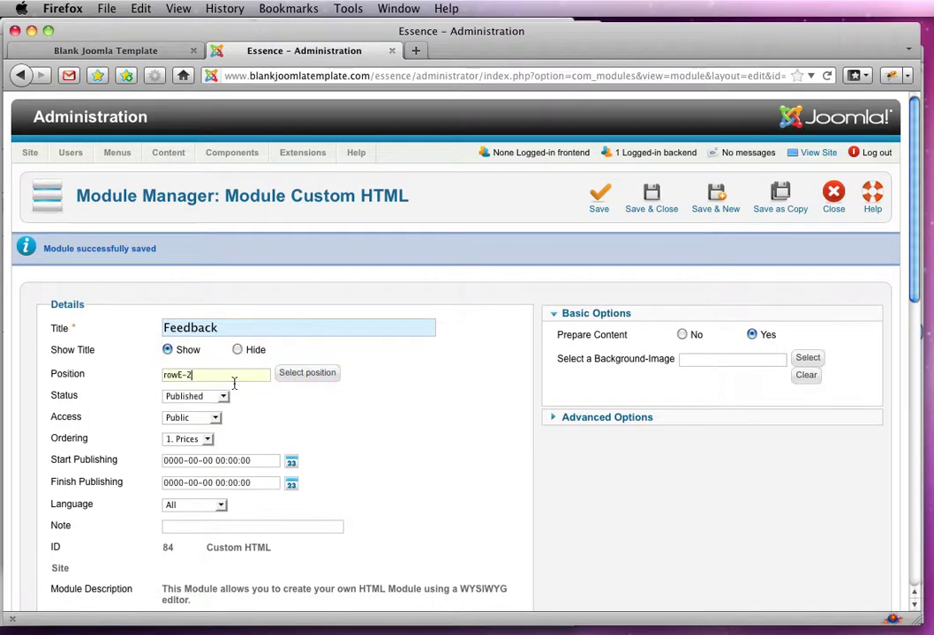
scroll(263, 406, down, 7)
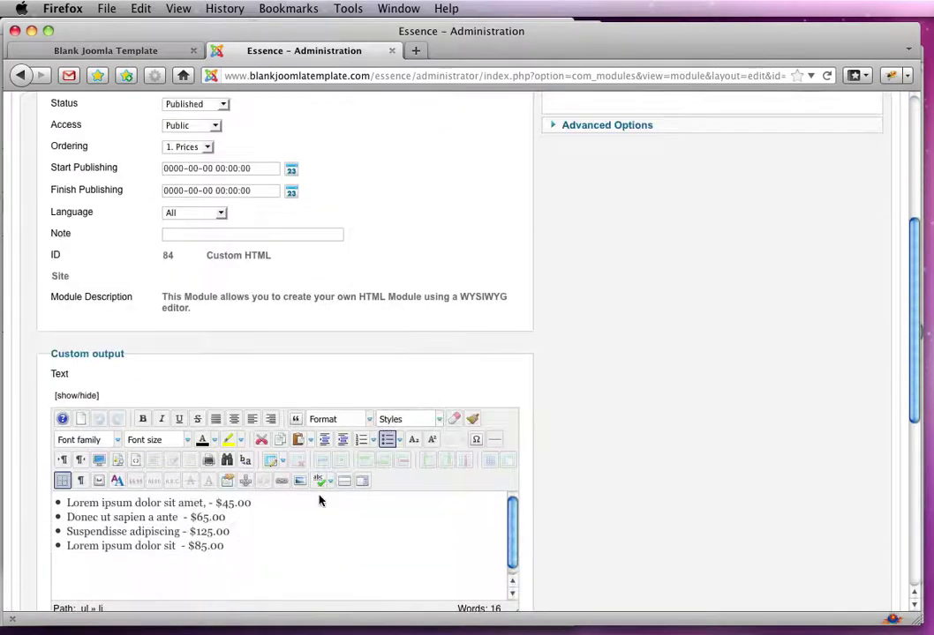
Delete the four bulleted price lines from the module's custom output text
drag(226, 546, 57, 505)
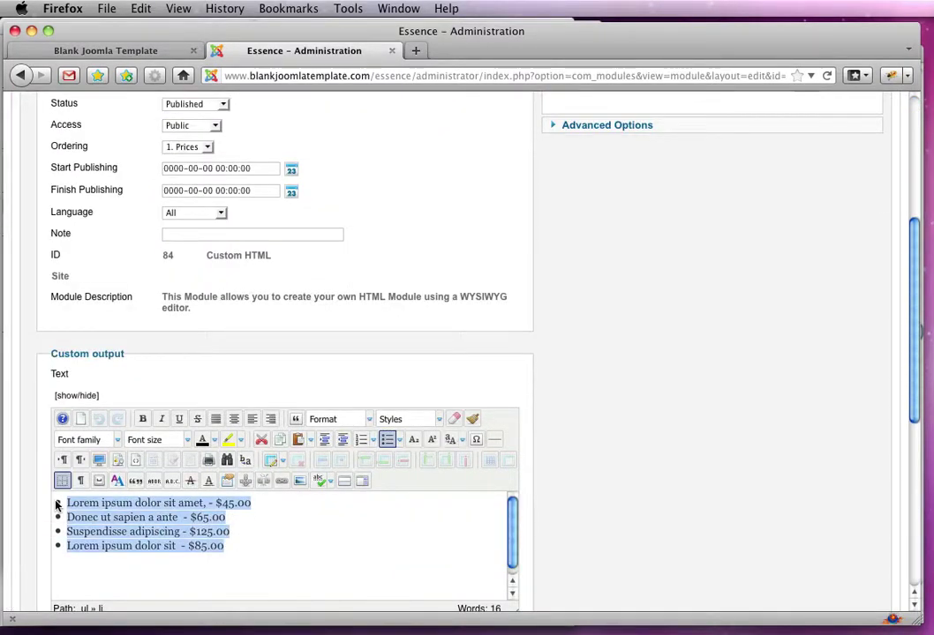
key(BackSpace)
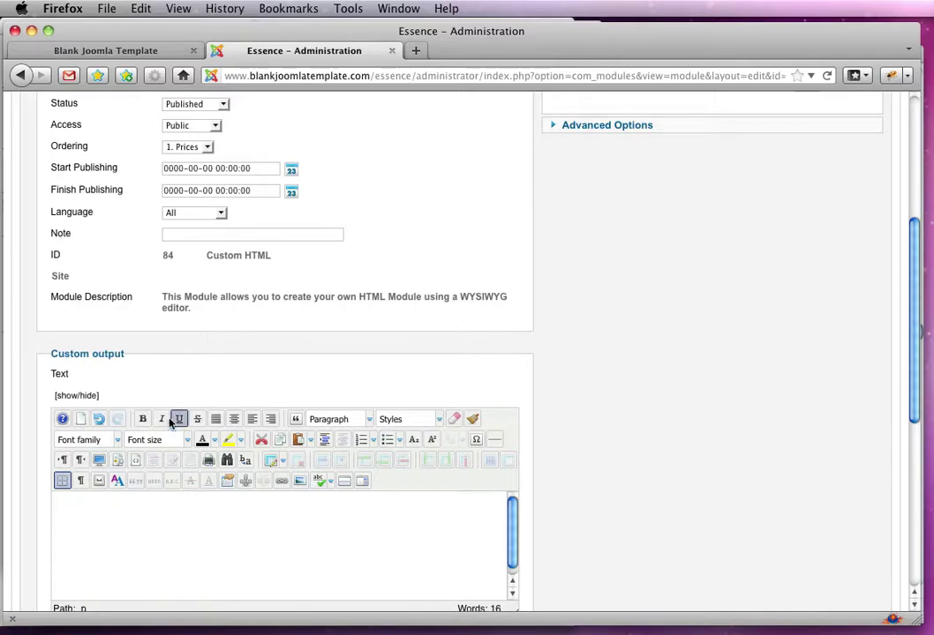
click(74, 397)
click(75, 397)
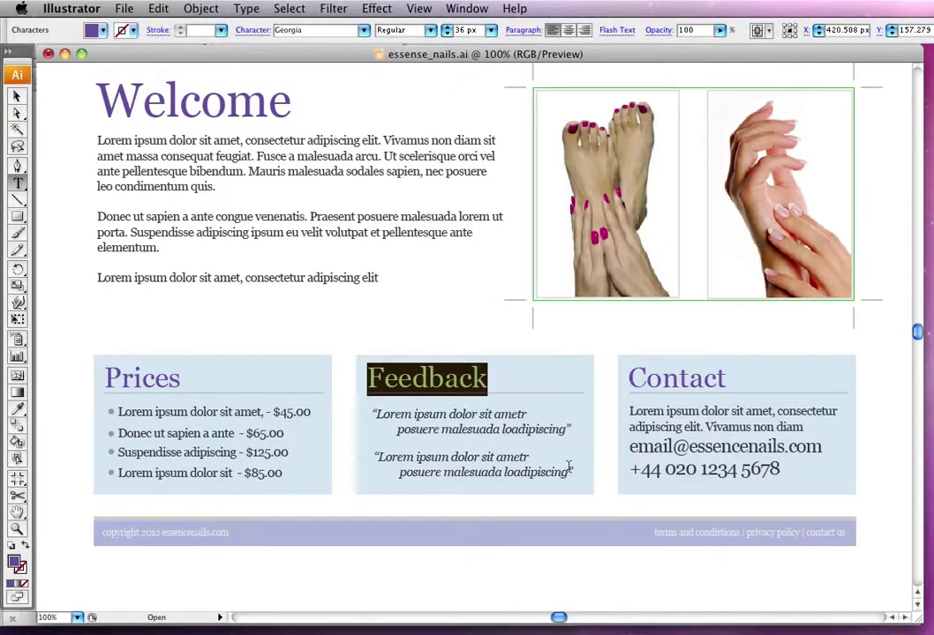
Copy the first Feedback quote, "Lorem ipsum dolor sit ametr posuere malesuada loadipiscing", from the Illustrator mockup into the empty module text in Firefox
key(Right)
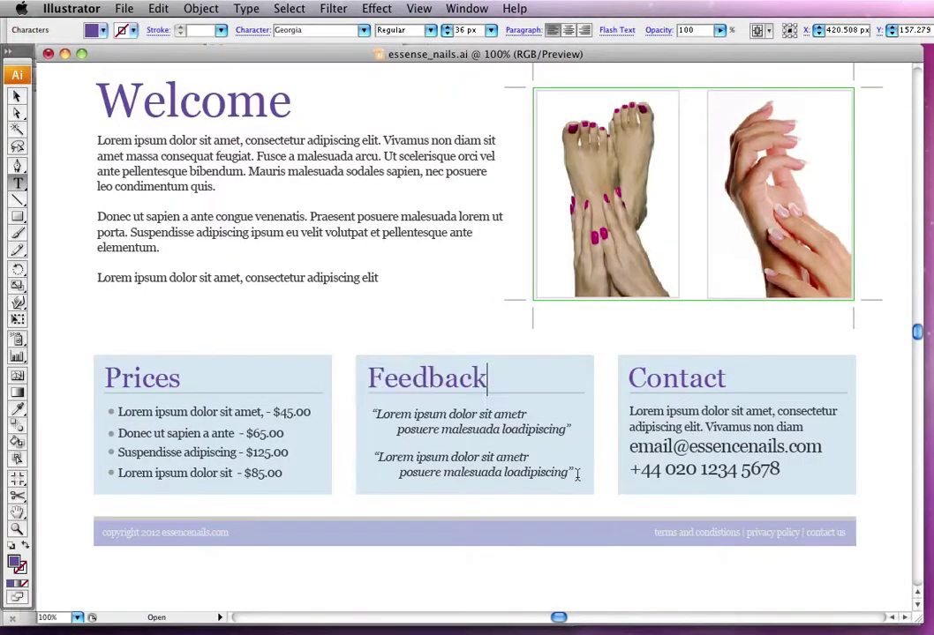
double_click(470, 429)
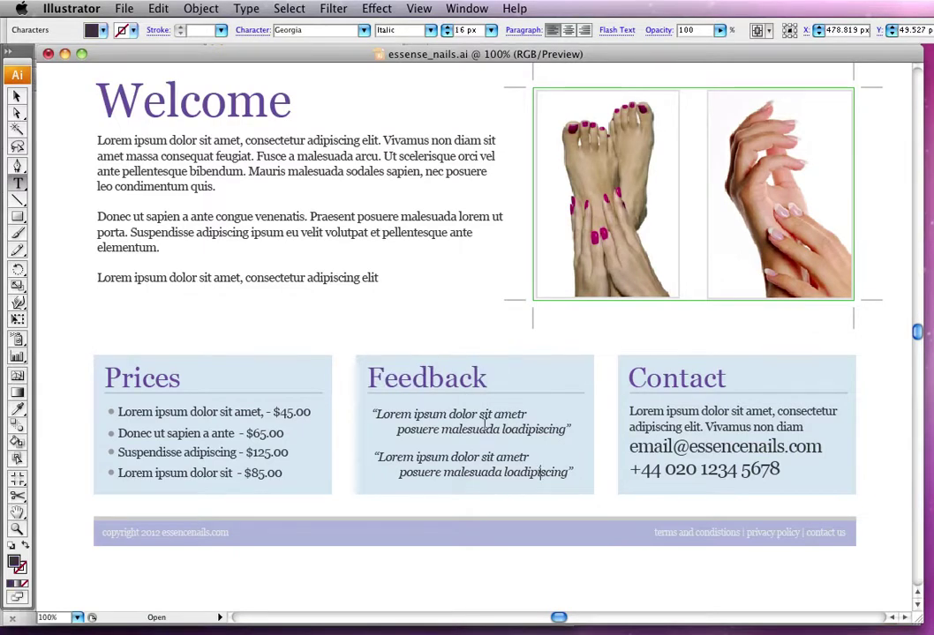
triple_click(484, 424)
drag(571, 430, 371, 418)
key(super+c)
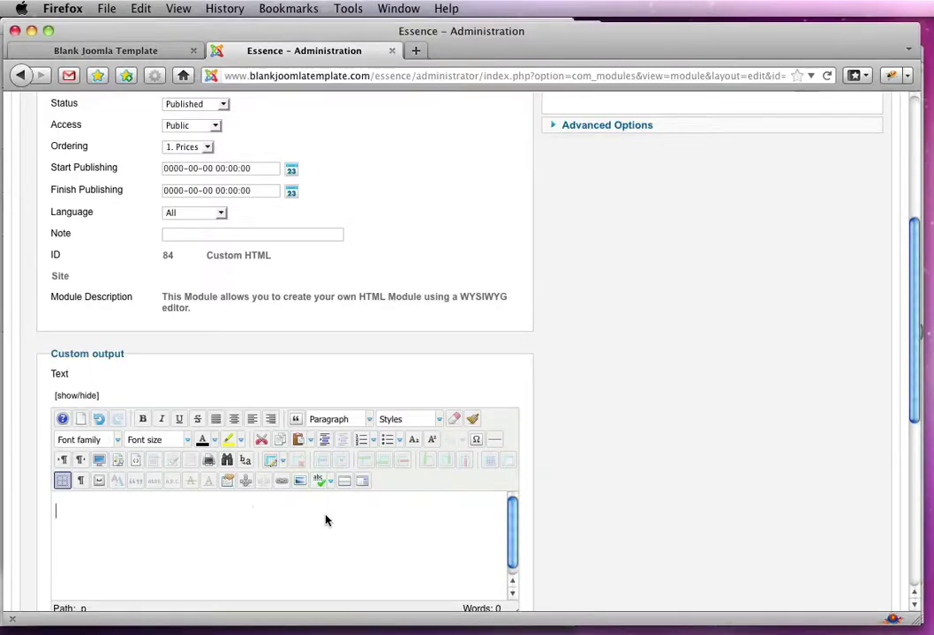
key(super+v)
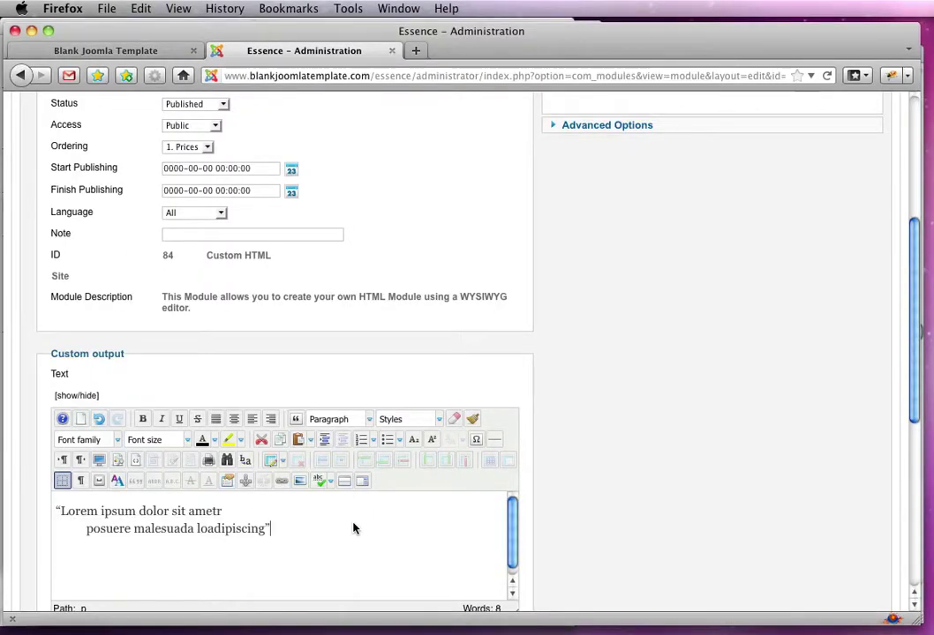
Paste the same quote again as a second paragraph and save the Feedback module as a copy
key(Return)
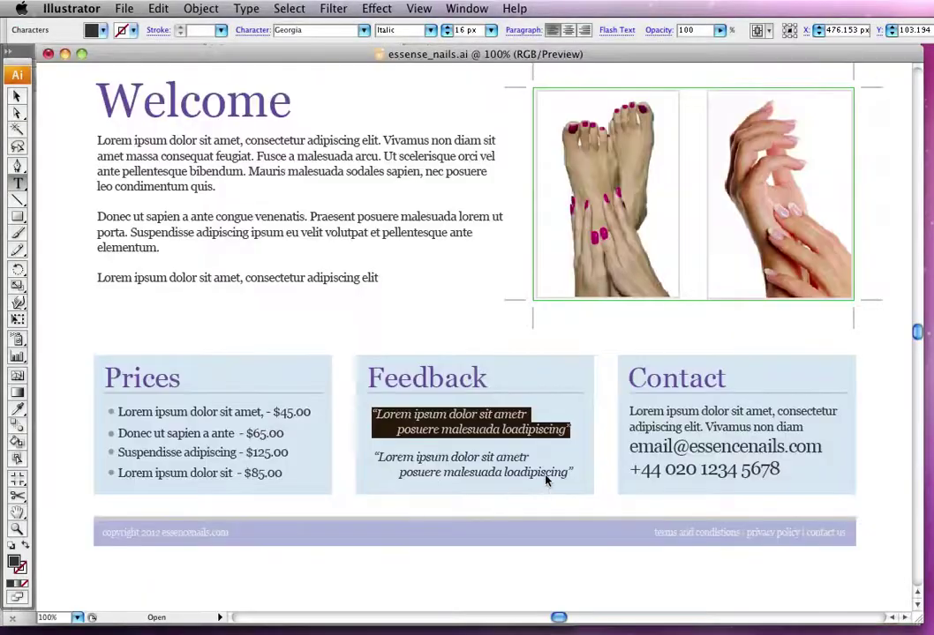
click(529, 474)
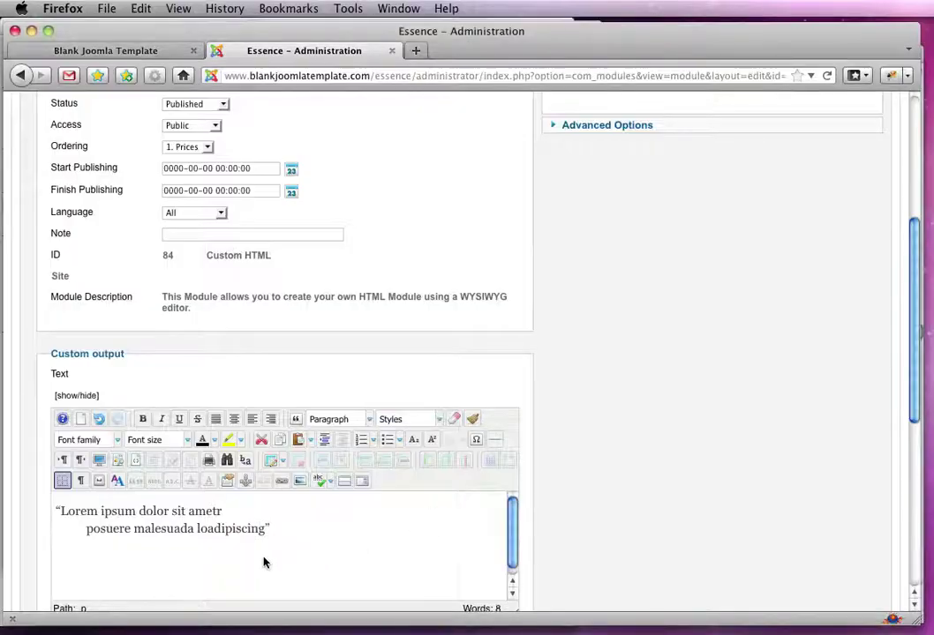
key(super+v)
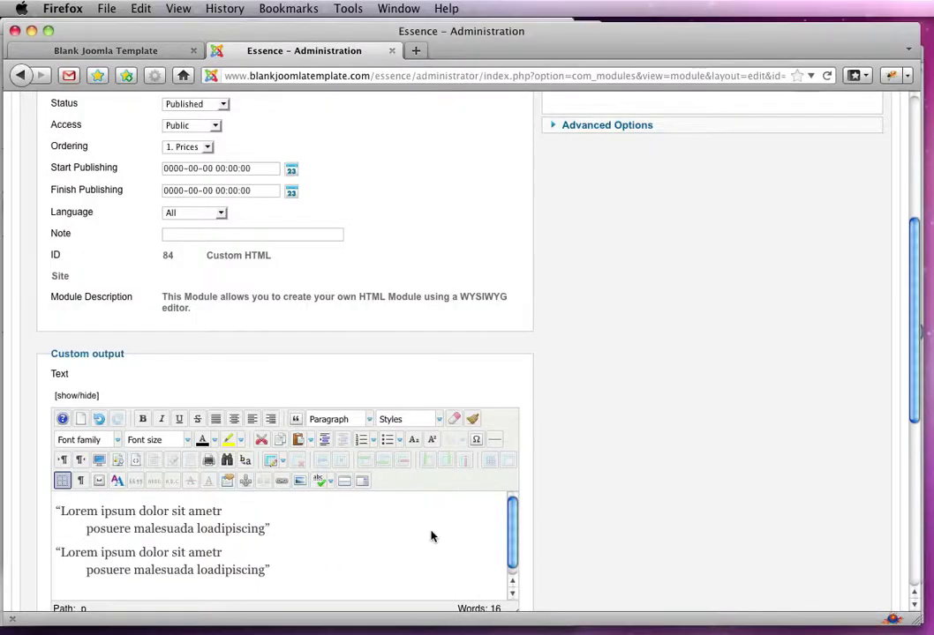
scroll(432, 533, up, 2)
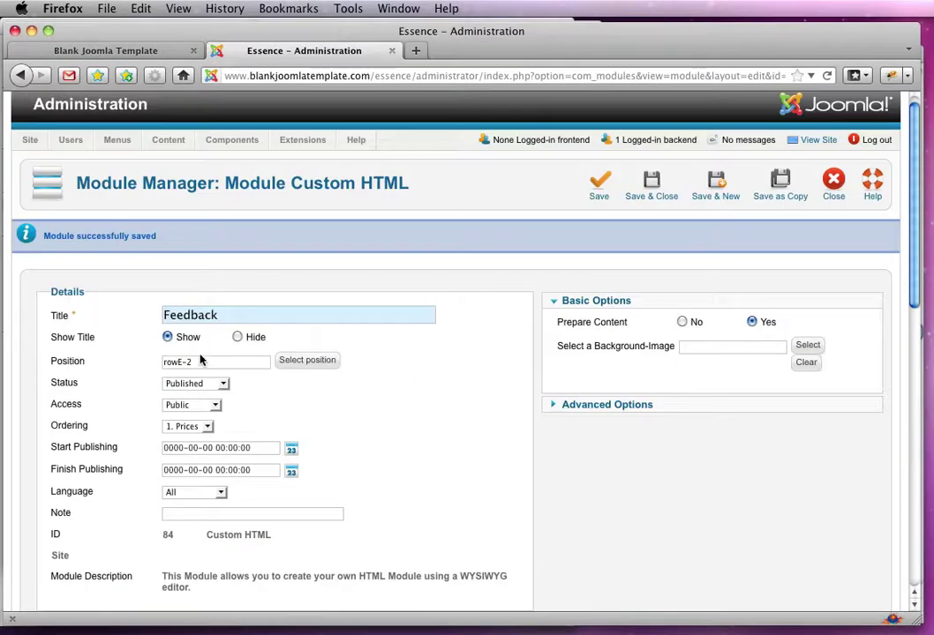
click(773, 184)
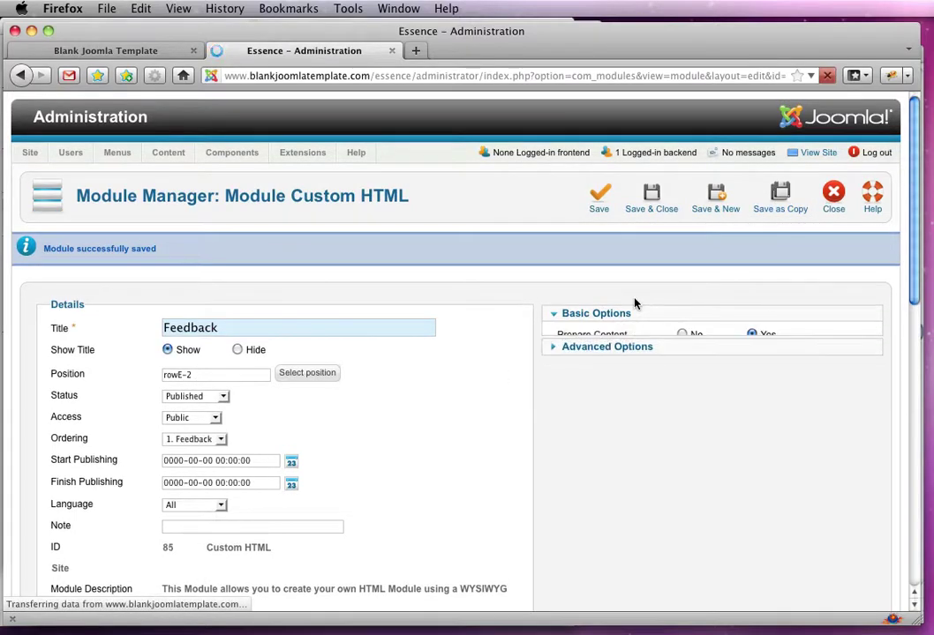
Copy the Contact heading from the Illustrator mockup into the open module's title in Firefox, and set its position to rowE-4
key(super+Tab)
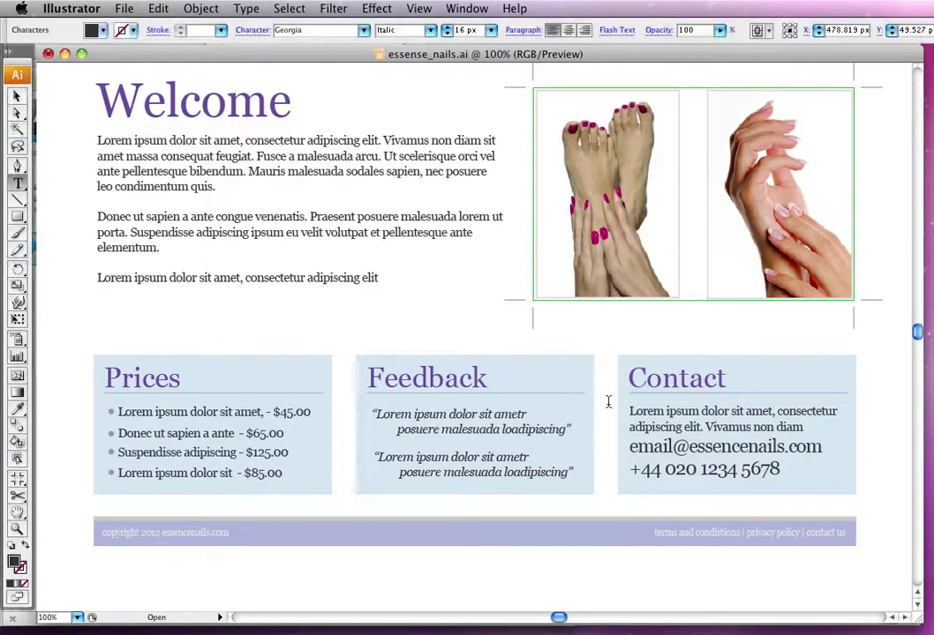
double_click(667, 379)
key(super+Tab)
double_click(171, 325)
key(super+v)
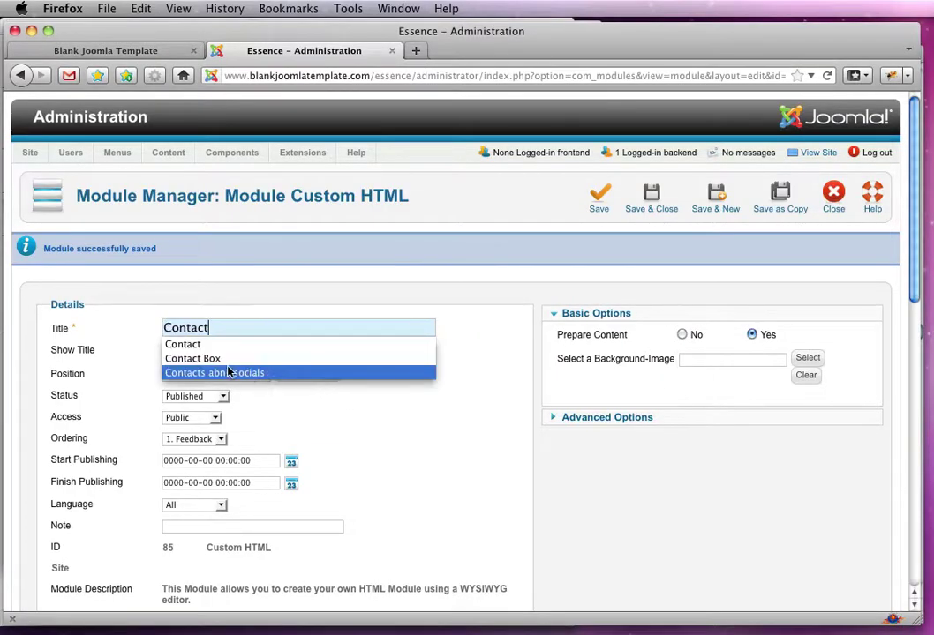
key(Escape)
click(217, 376)
key(BackSpace)
text(4)
Replace the Feedback quotes in the module text with the "Lorem ipsum dolor sit amet" paragraph from the mockup's Contact box
scroll(455, 430, down, 3)
scroll(456, 430, down, 5)
scroll(455, 430, up, 5)
key(super+Tab)
drag(805, 427, 607, 411)
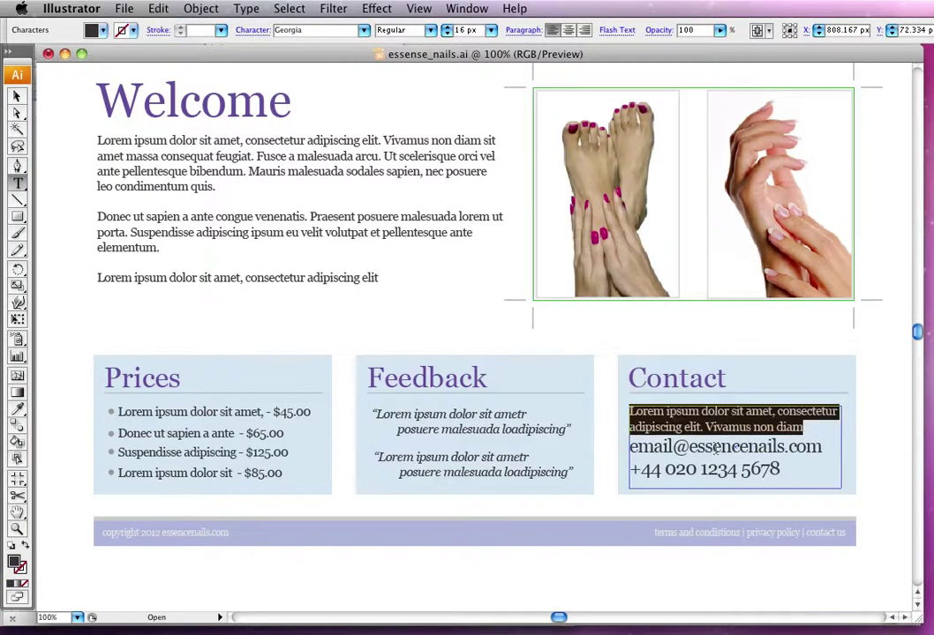
key(super+Tab)
scroll(360, 508, down, 3)
scroll(360, 509, down, 2)
drag(279, 501, 35, 405)
key(BackSpace)
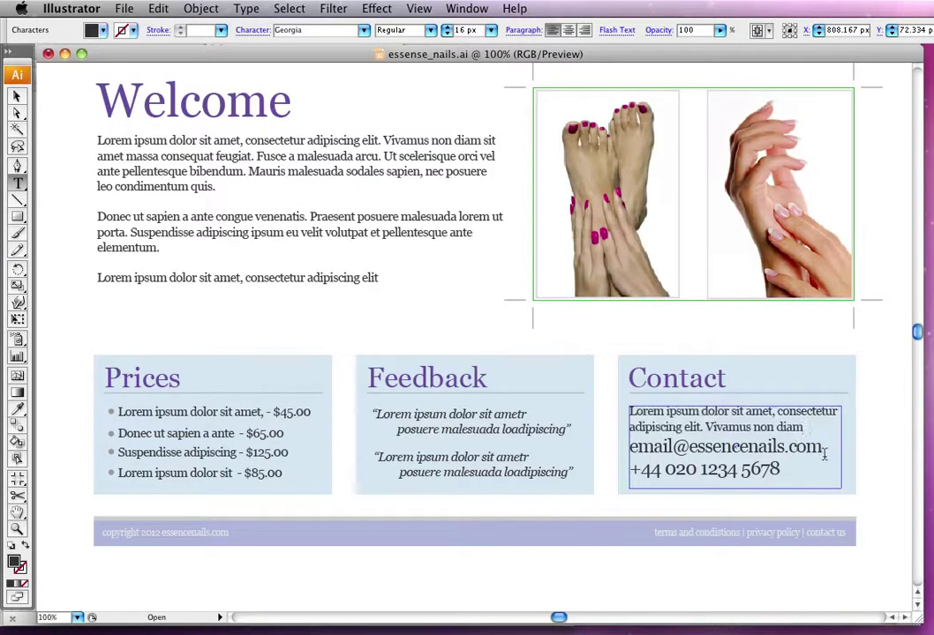
drag(802, 427, 652, 427)
click(728, 427)
drag(802, 427, 629, 411)
click(632, 447)
click(825, 454)
key(Escape)
click(865, 494)
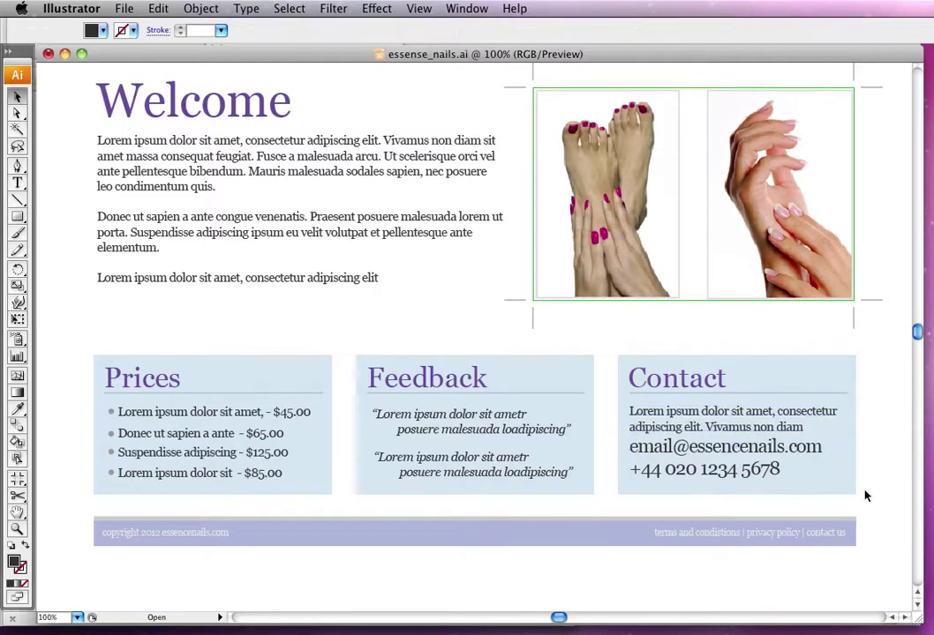
Copy the e-mail address line from the mockup's Contact box into the module text below the paragraph
click(746, 430)
triple_click(739, 439)
click(742, 475)
double_click(721, 448)
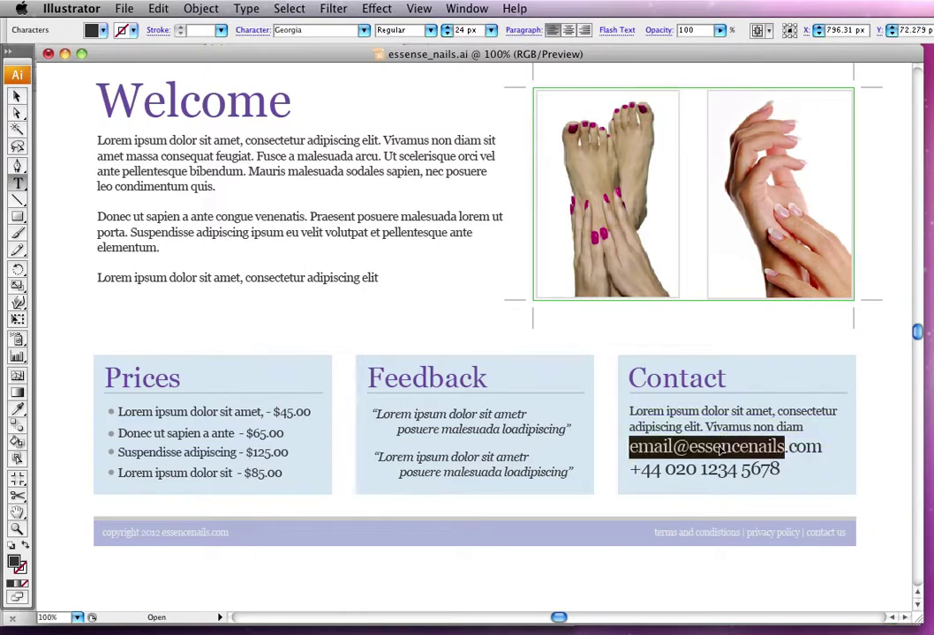
drag(827, 452, 631, 447)
key(super+c)
key(super+Tab)
key(super+v)
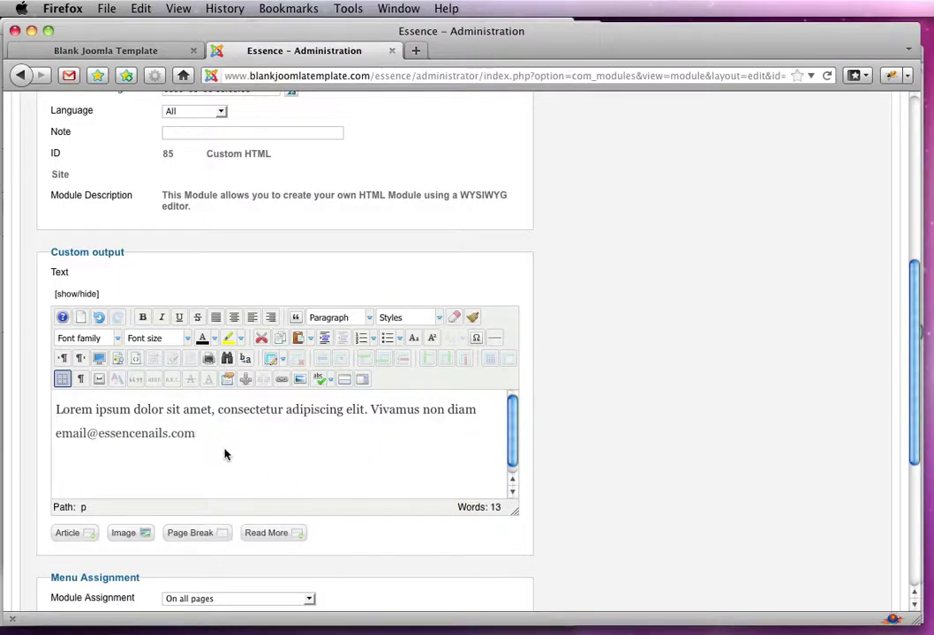
Format the e-mail address line in the module text as Heading 2
drag(188, 444, 57, 439)
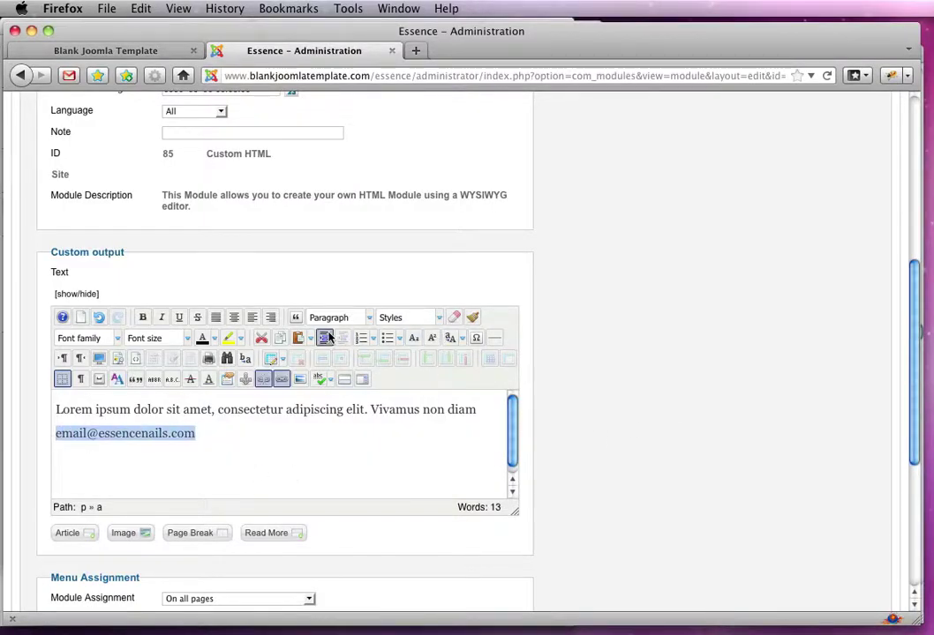
click(369, 323)
scroll(323, 423, down, 2)
click(349, 420)
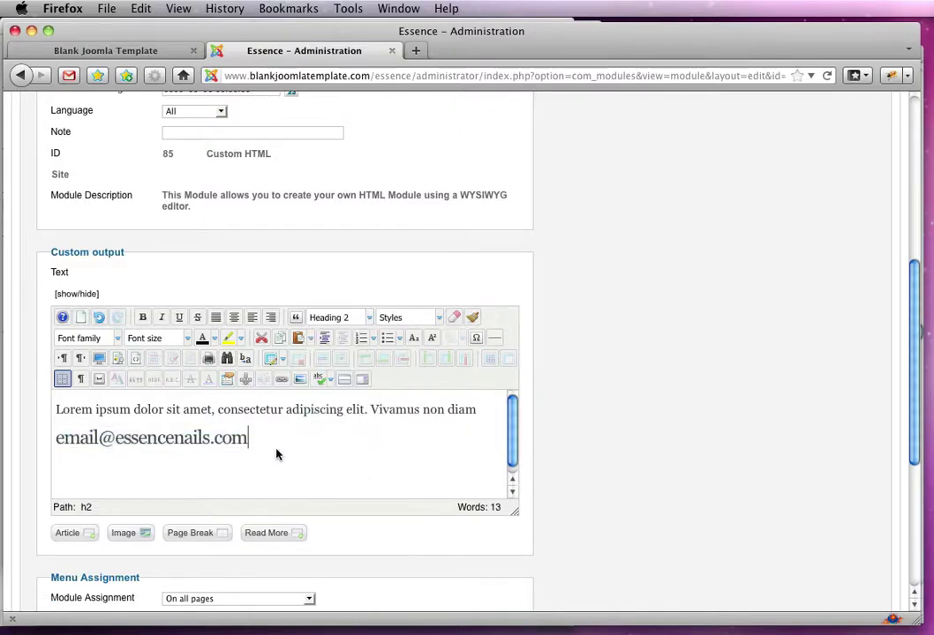
Copy the phone number from the mockup's Contact box onto a new line below the e-mail address in the module text
key(Return)
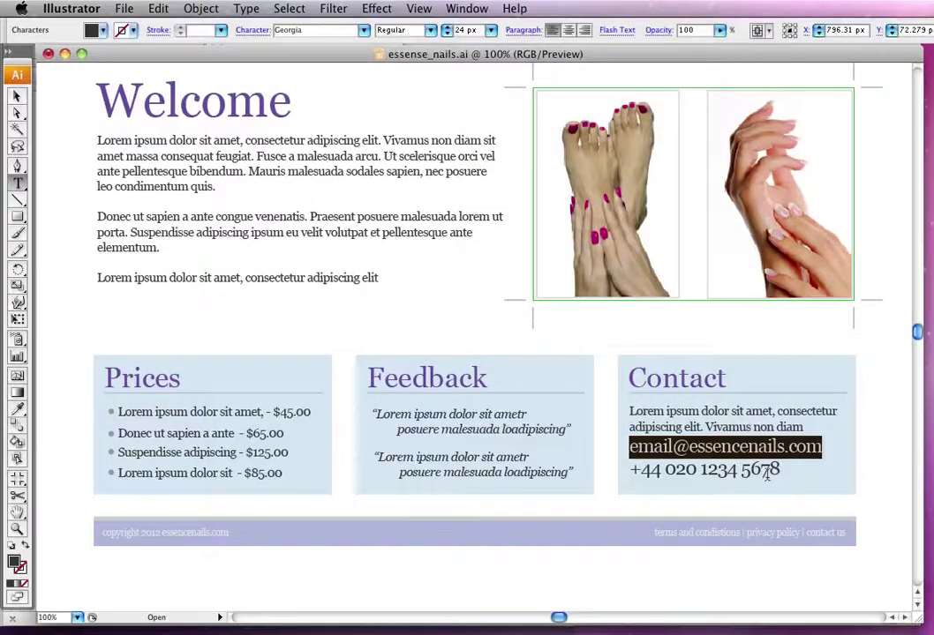
drag(780, 471, 611, 471)
key(super+c)
key(super+Tab)
key(super+v)
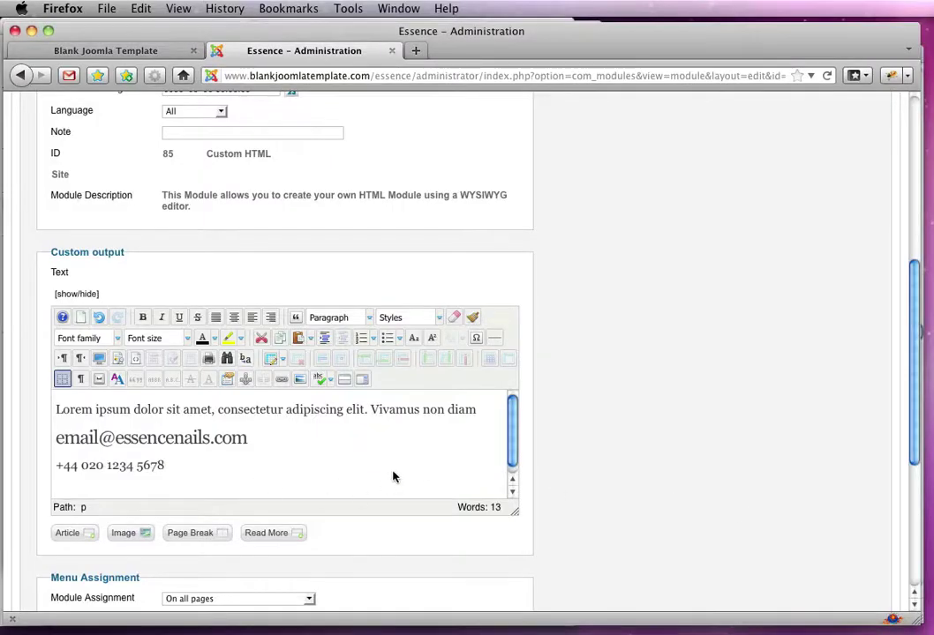
Format the phone number line as Heading 2 and save the Contact module as a copy
drag(176, 474, 53, 473)
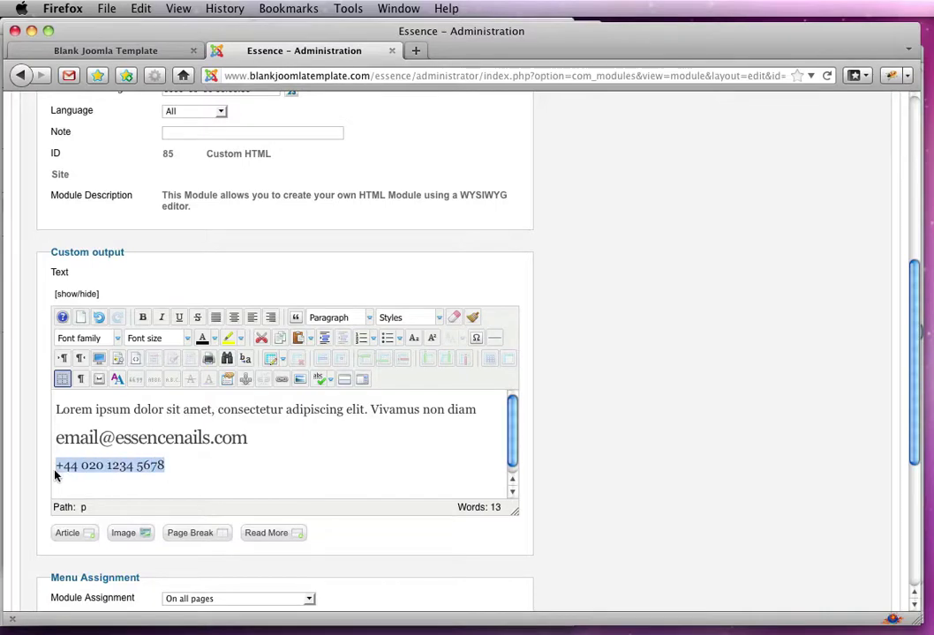
click(368, 317)
scroll(364, 380, down, 1)
click(358, 391)
click(388, 485)
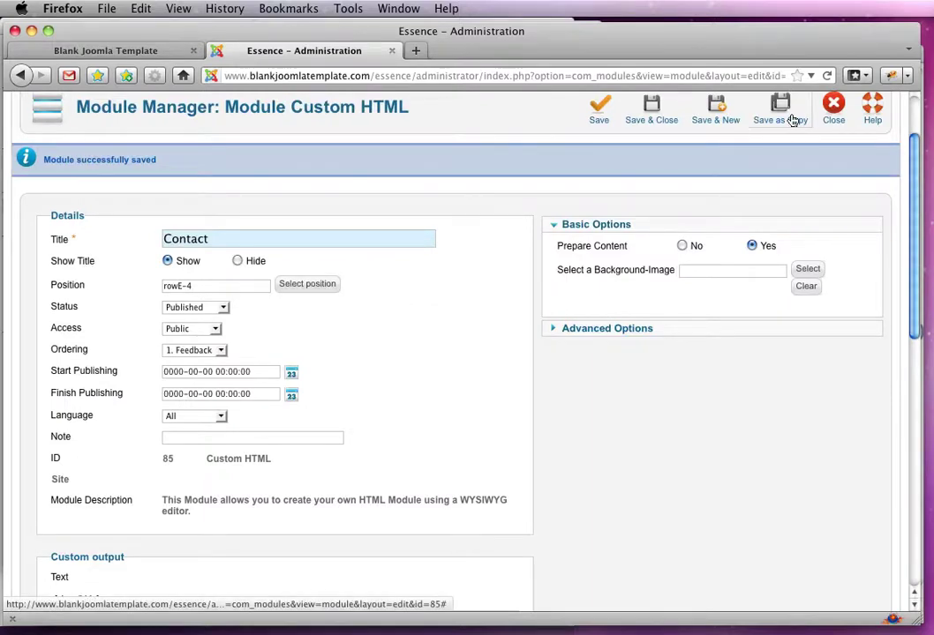
click(793, 120)
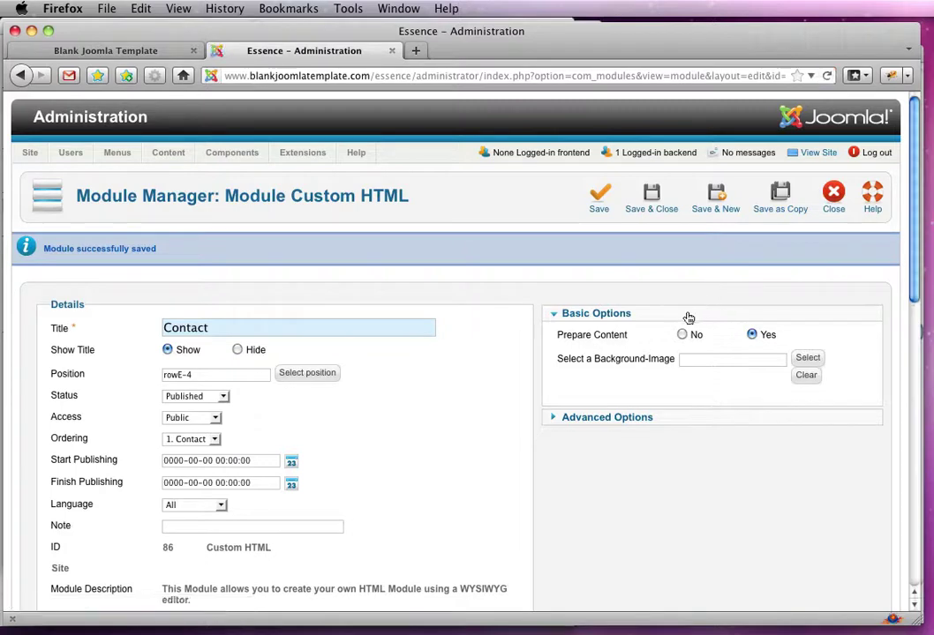
Reload the Essence site's home page and examine the Prices, Feedback and Contact modules below the welcome text
click(123, 48)
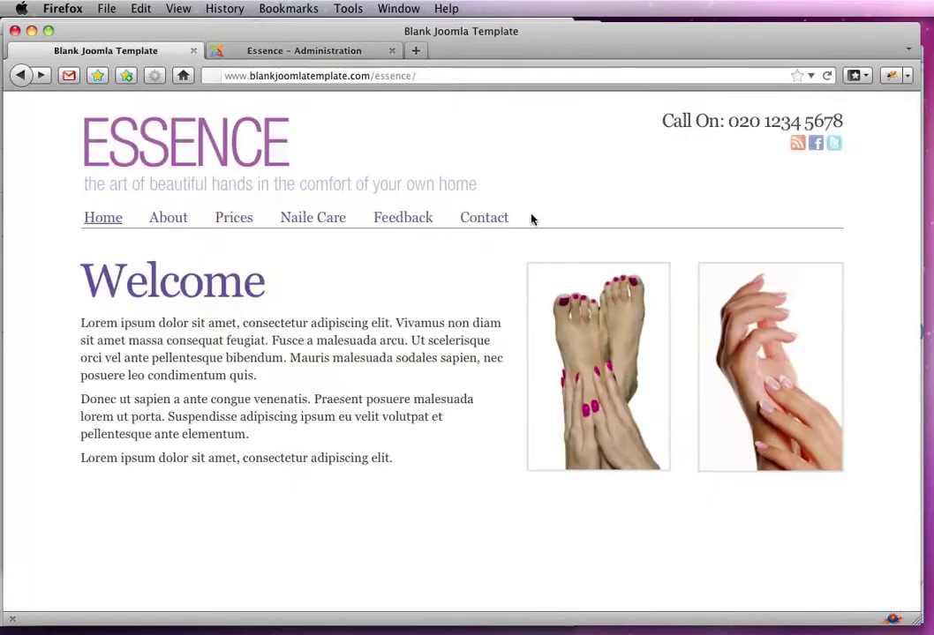
key(super+r)
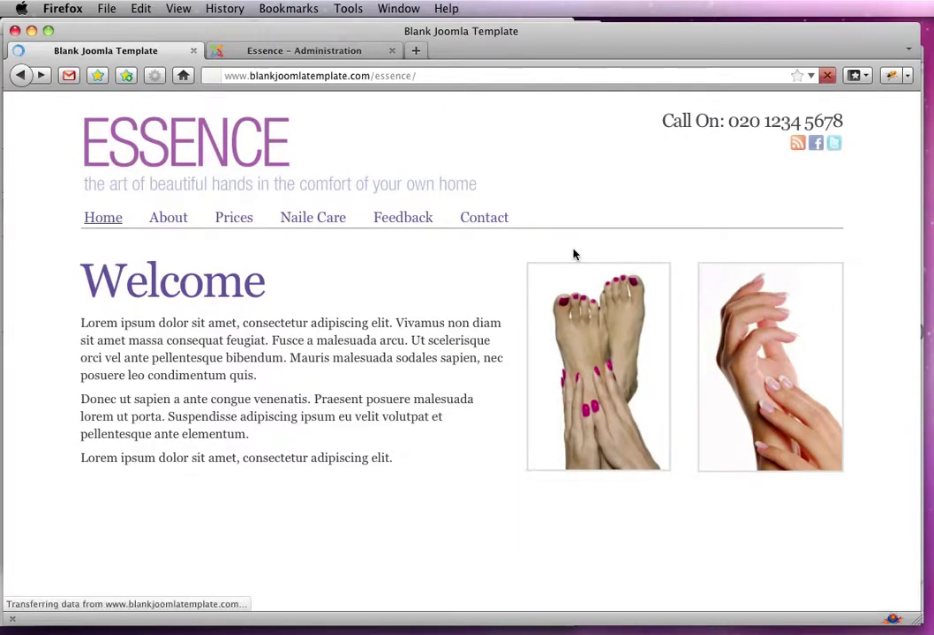
scroll(663, 372, down, 2)
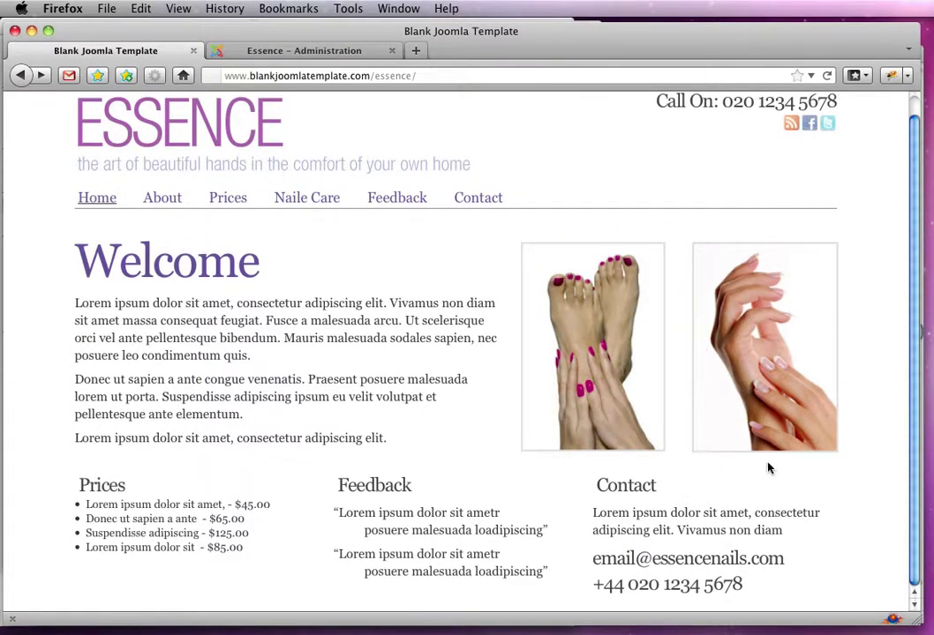
Set the Contact module's class suffix to modblue in the administration site, then save and close the module
click(274, 53)
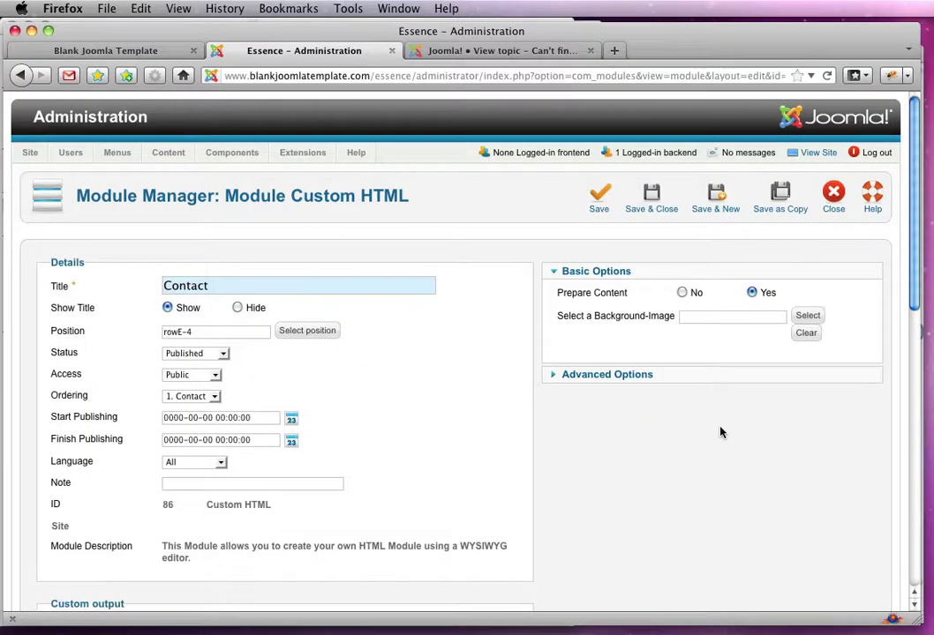
click(646, 375)
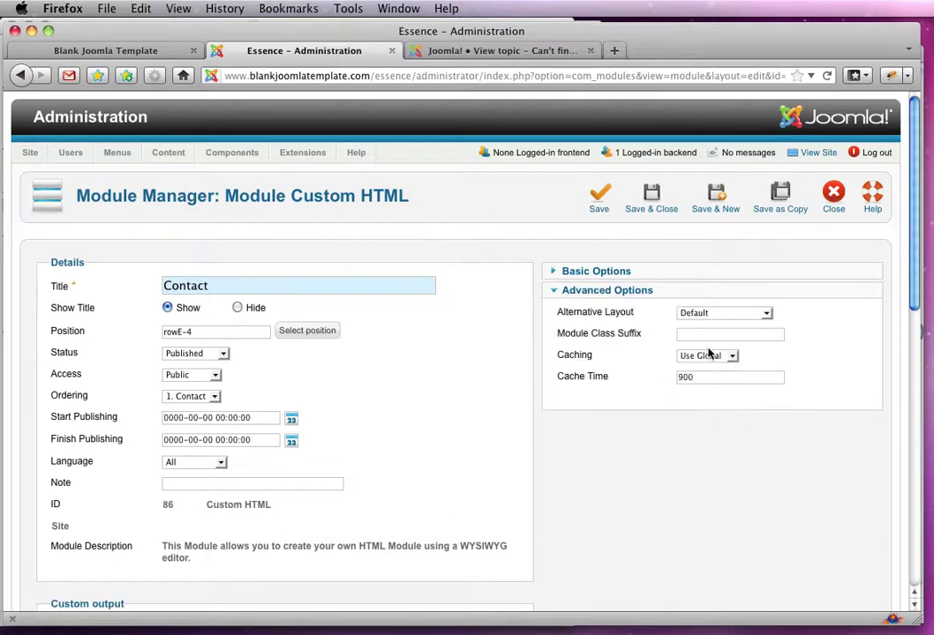
click(683, 335)
text(mod)
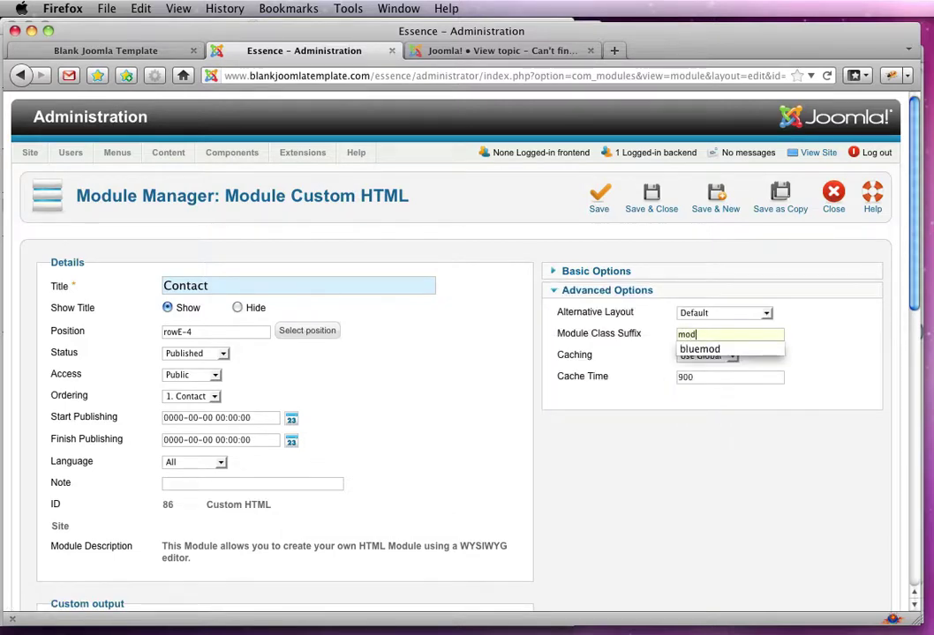
text(blue)
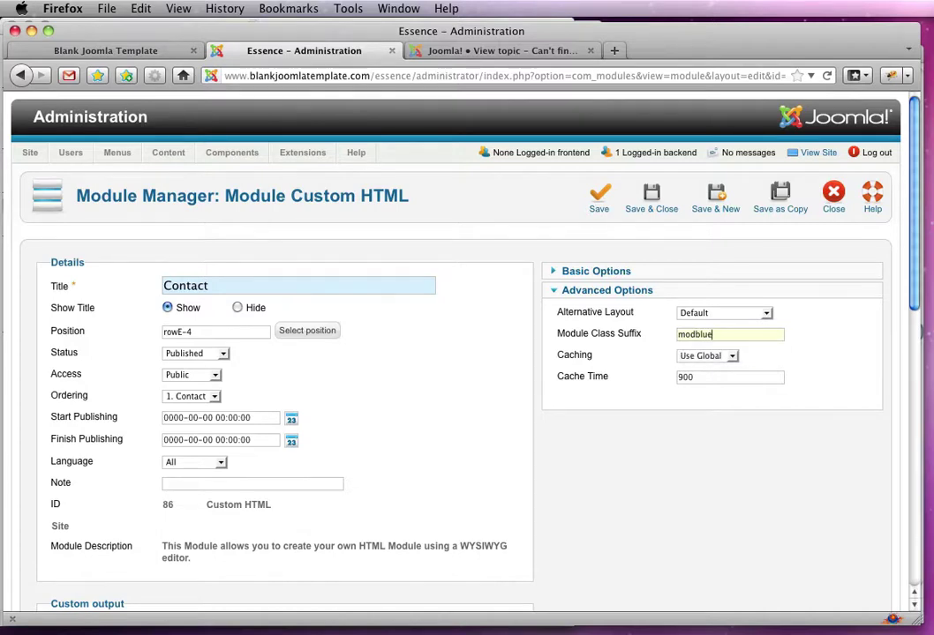
drag(724, 337, 658, 332)
click(650, 210)
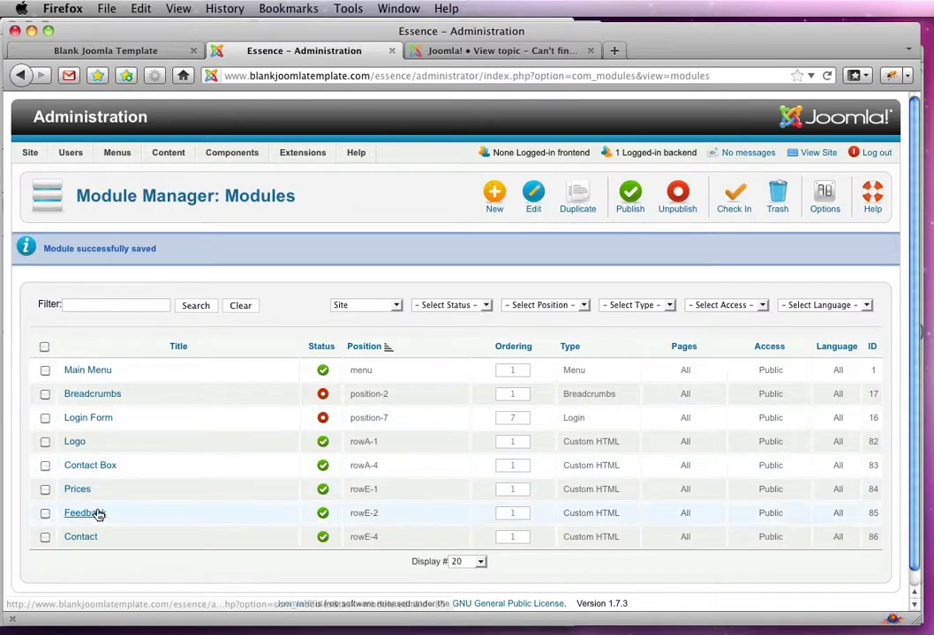
Set the Feedback module's class suffix to modblue, then save and close the module
click(85, 512)
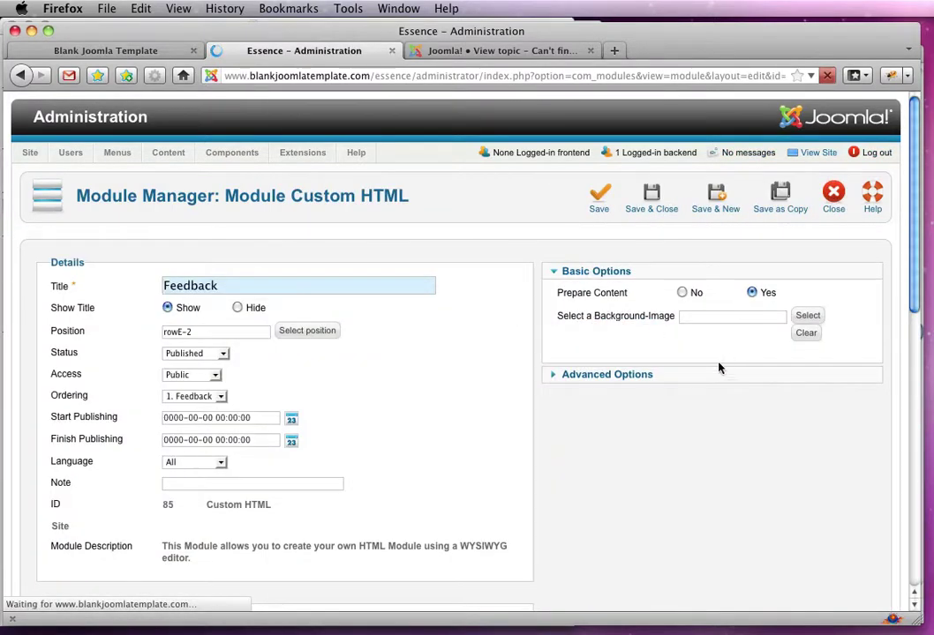
click(719, 368)
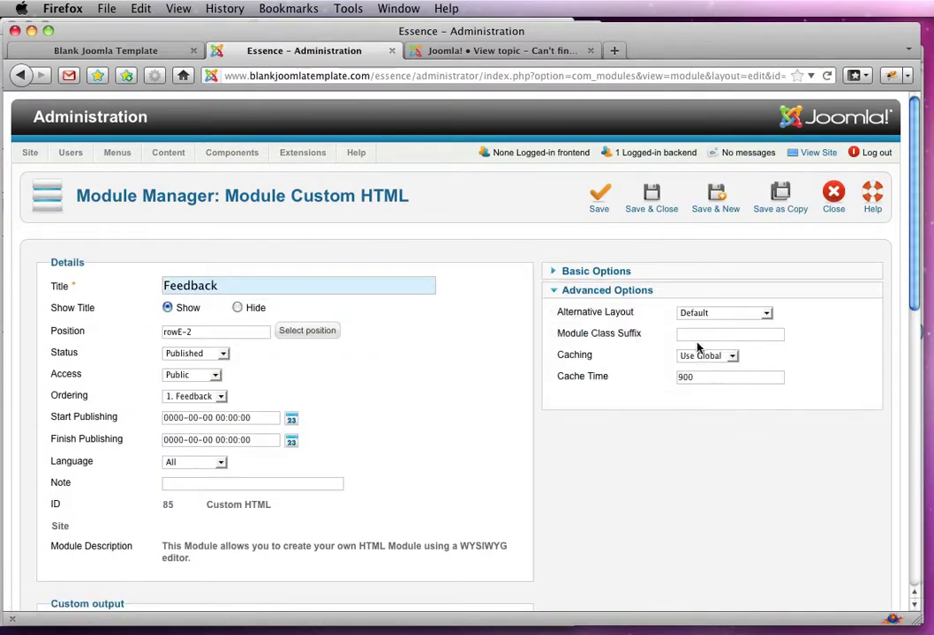
text(modblue)
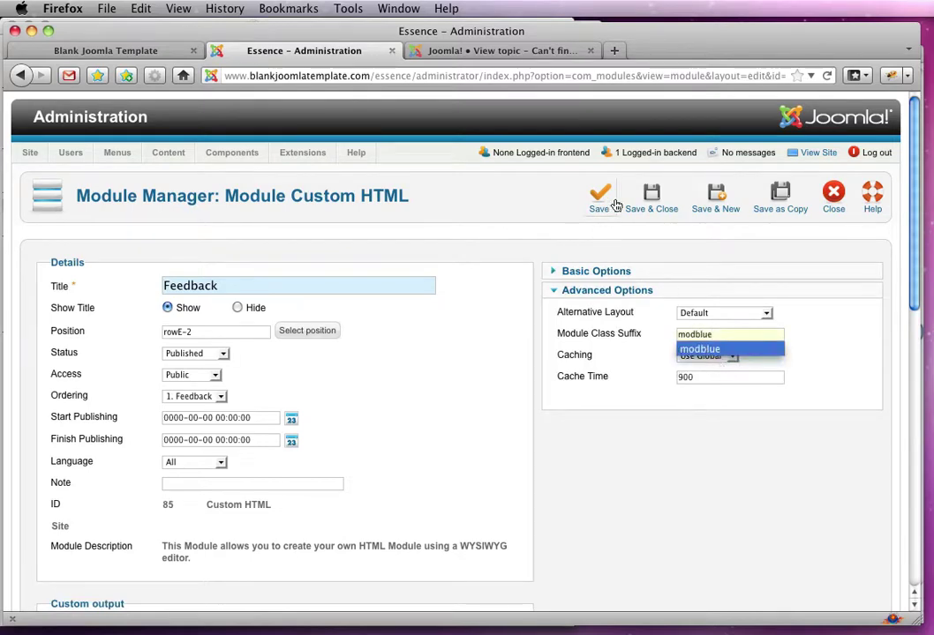
click(653, 202)
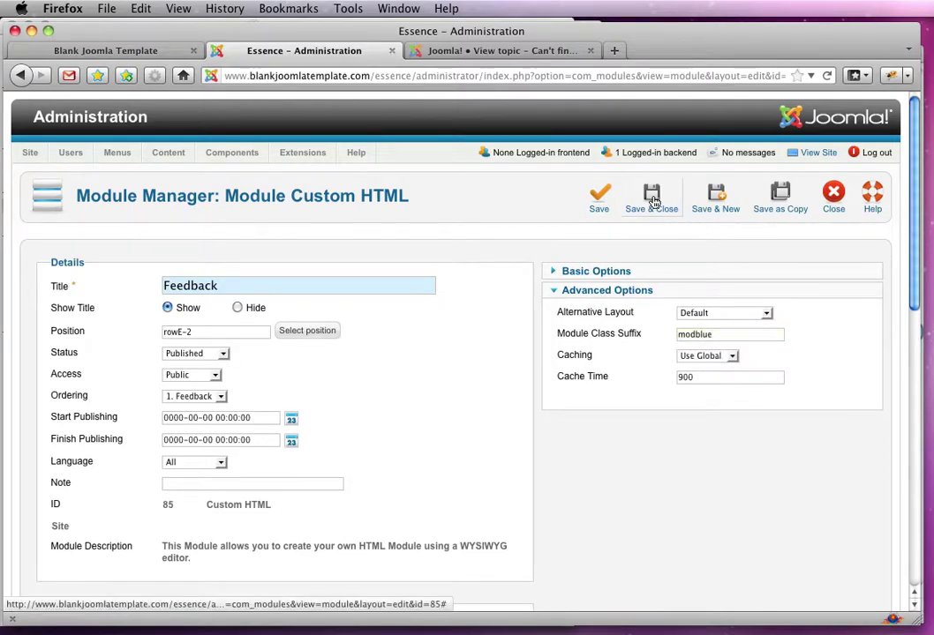
click(654, 202)
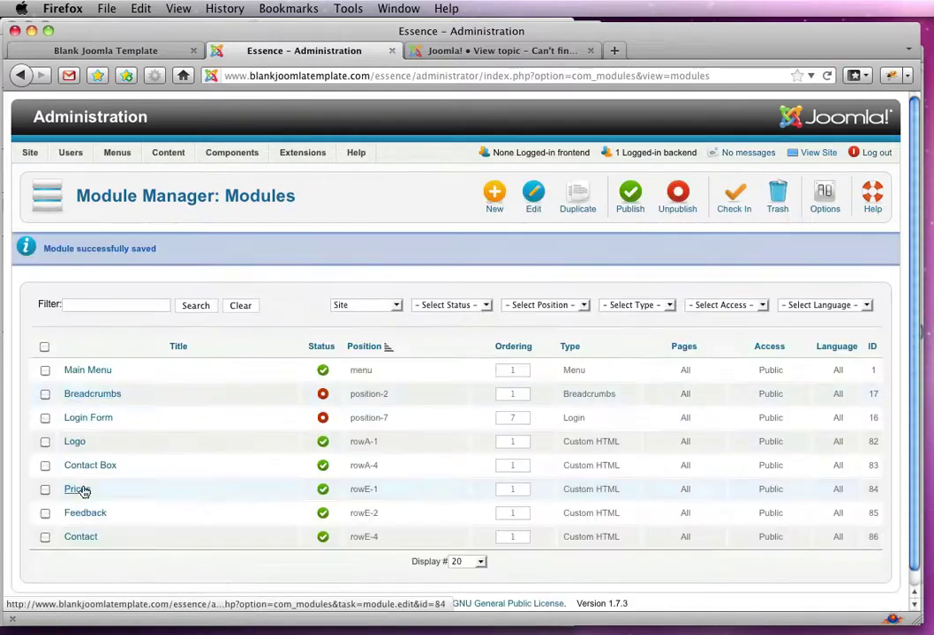
Set the Prices module's class suffix to modblue, then save and close the module
click(79, 490)
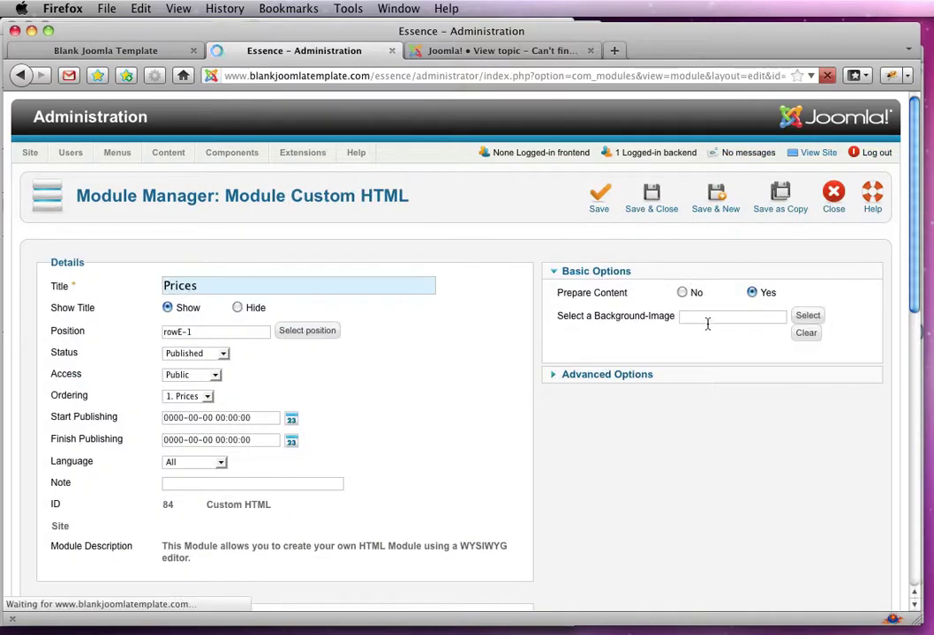
click(707, 318)
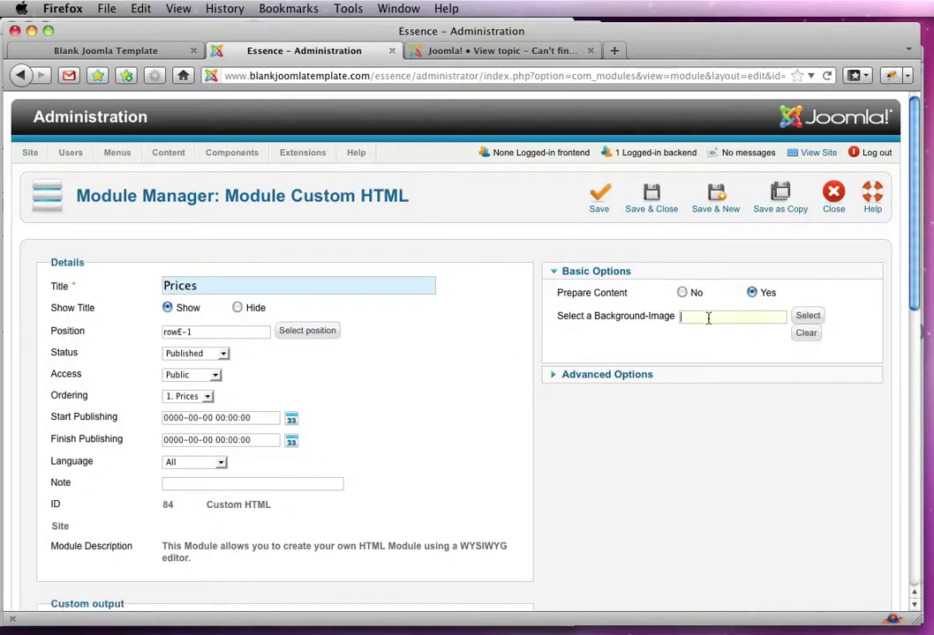
click(684, 374)
text(modblue)
key(Return)
click(653, 199)
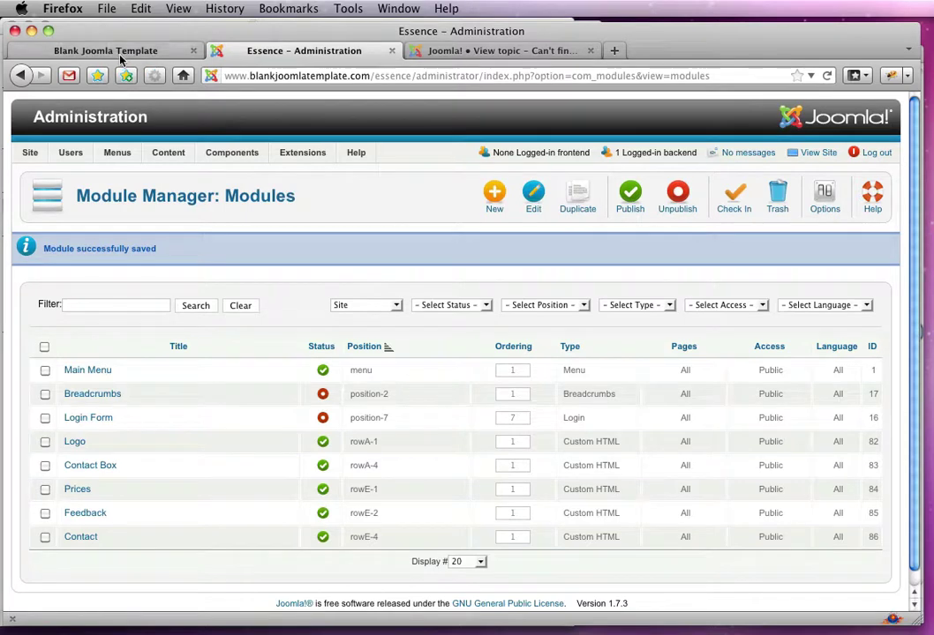
Reload the Essence site's home page and check how the three modules below the welcome text look
click(121, 56)
key(super+r)
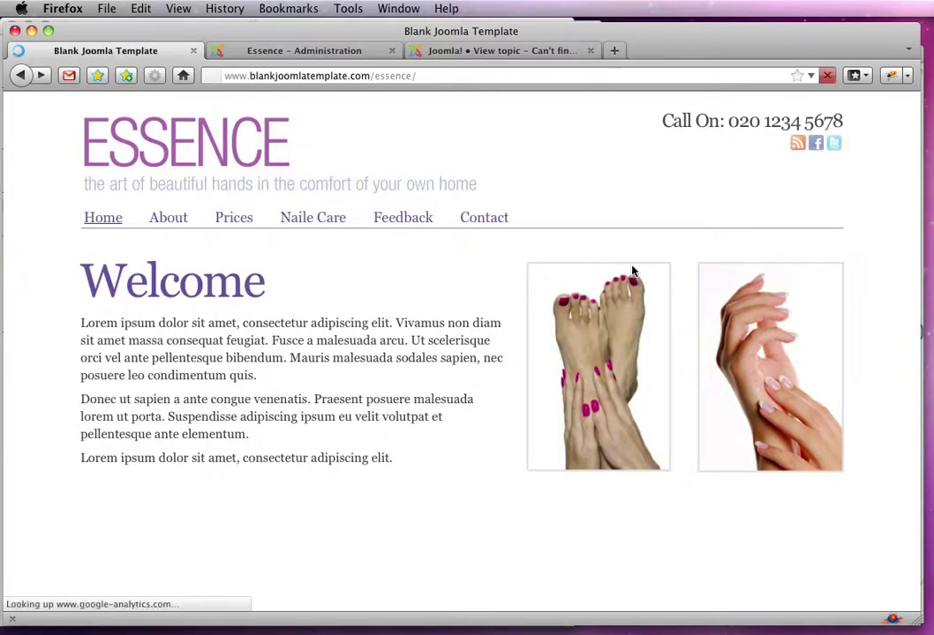
scroll(622, 347, down, 1)
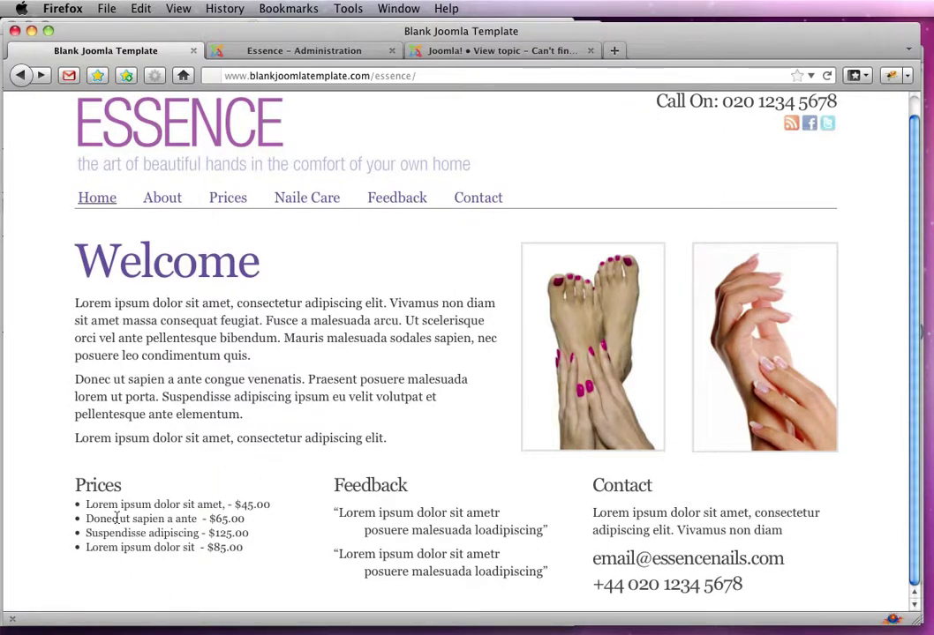
Switch to Illustrator and select the light blue background rectangle of the mockup's Prices box
key(super+Tab)
key(super+Tab)
key(super+Tab)
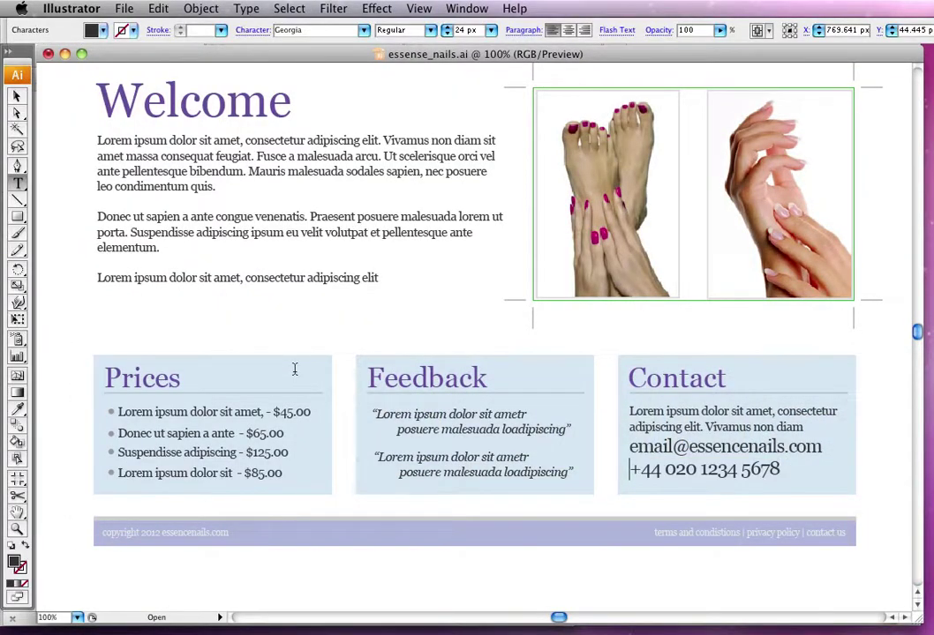
key(Escape)
click(296, 375)
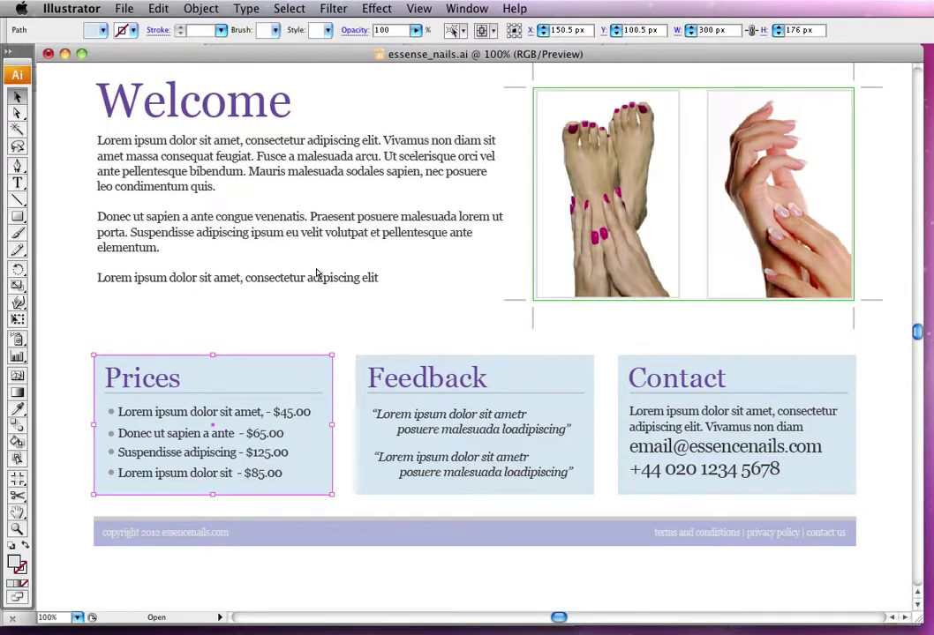
Back in Firefox, inspect the Prices heading in Firebug and copy its parent div's class name, moduletablemodblue
key(super+Tab)
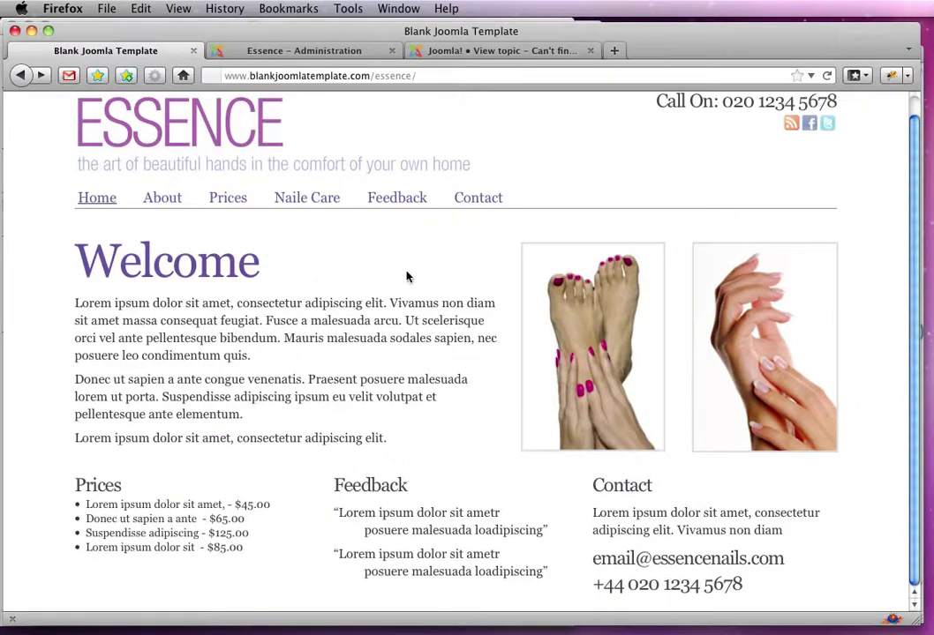
right_click(105, 486)
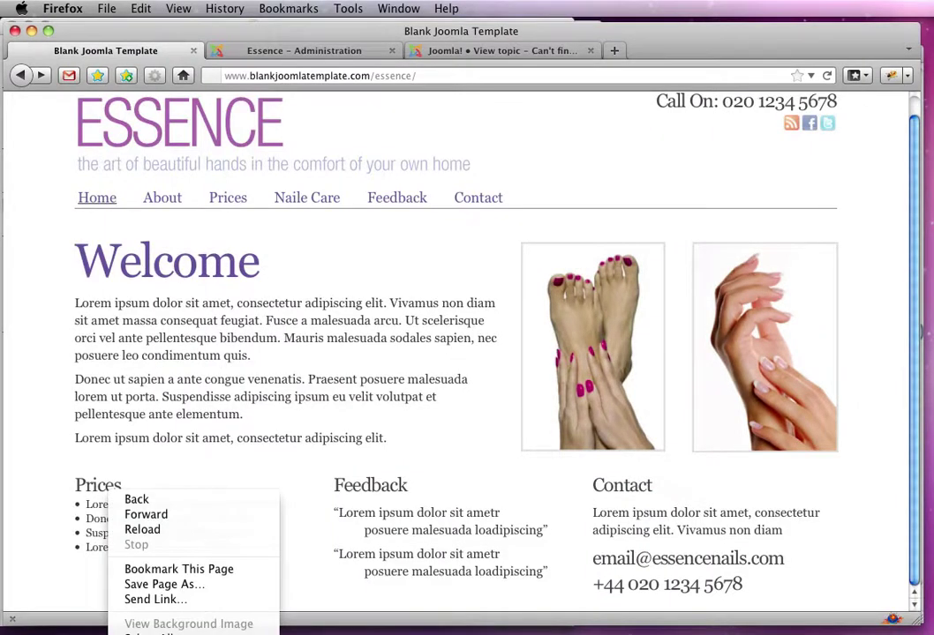
click(167, 631)
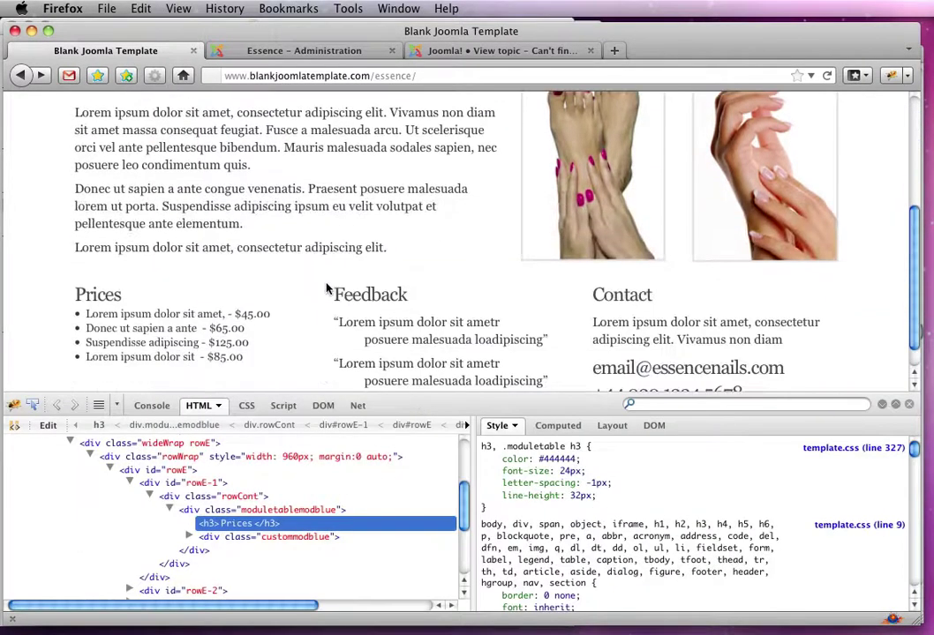
scroll(327, 288, down, 1)
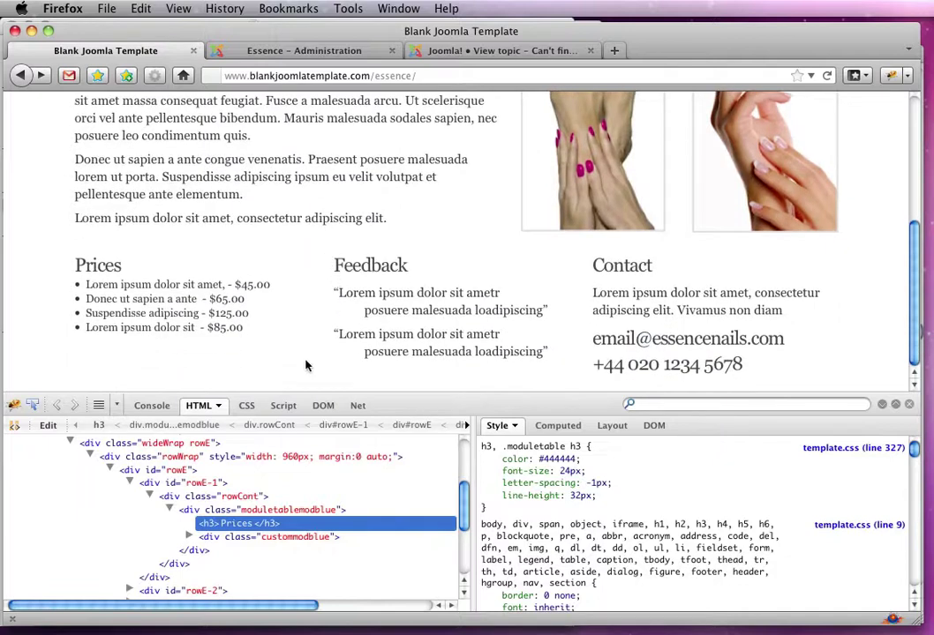
click(268, 512)
key(super+c)
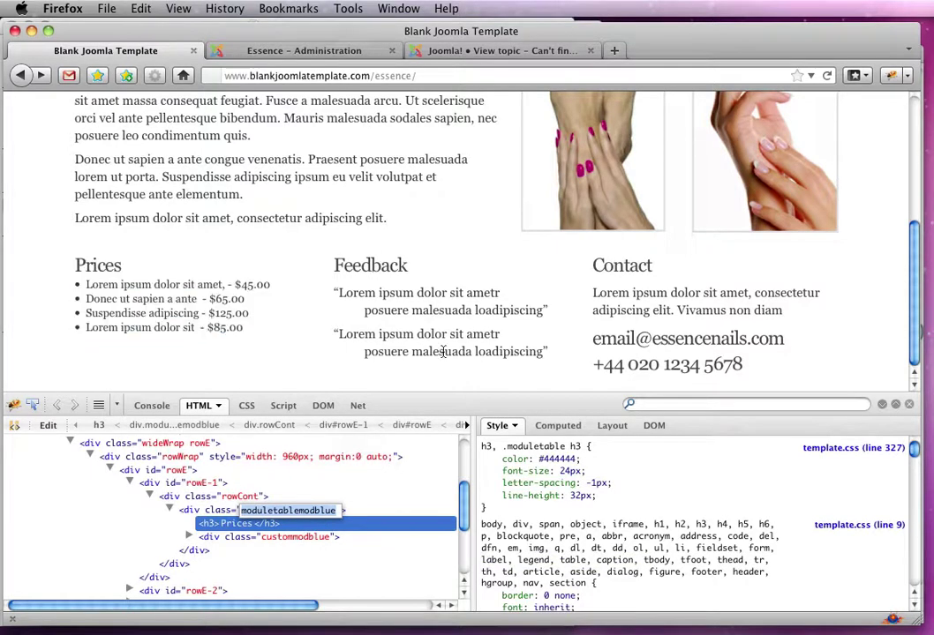
In Dreamweaver, add an empty .moduletablemodblue {} rule below .pageRight in template.css and save the file
key(super+Tab)
key(super+Tab)
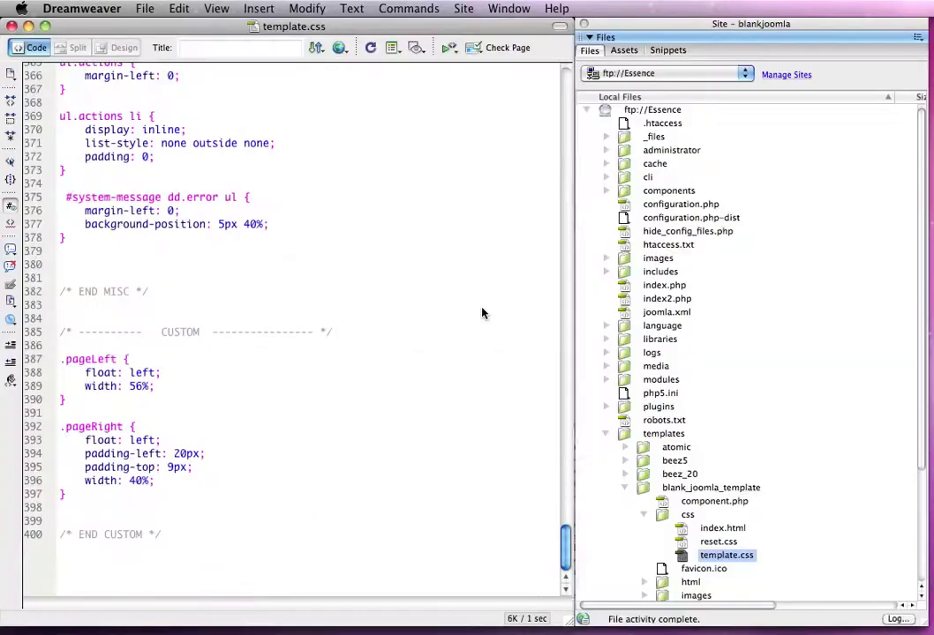
key(Return)
key(Return)
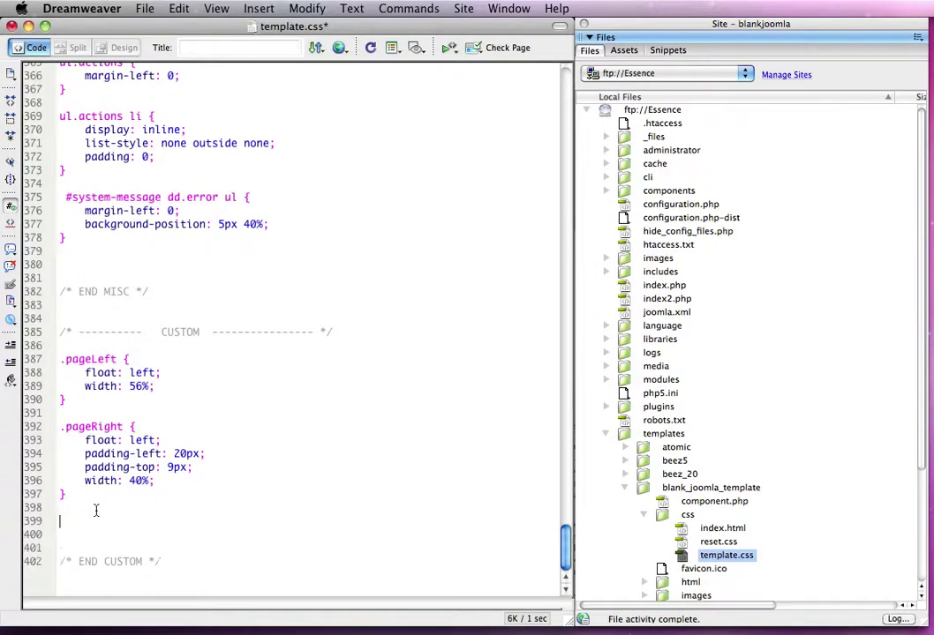
text(.)
key(super+v)
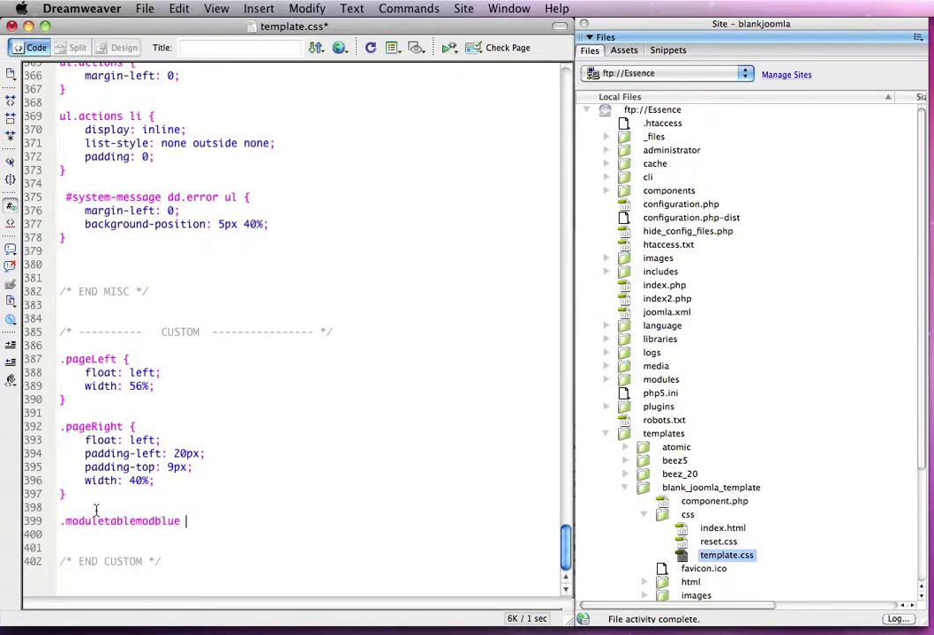
text({})
key(super+s)
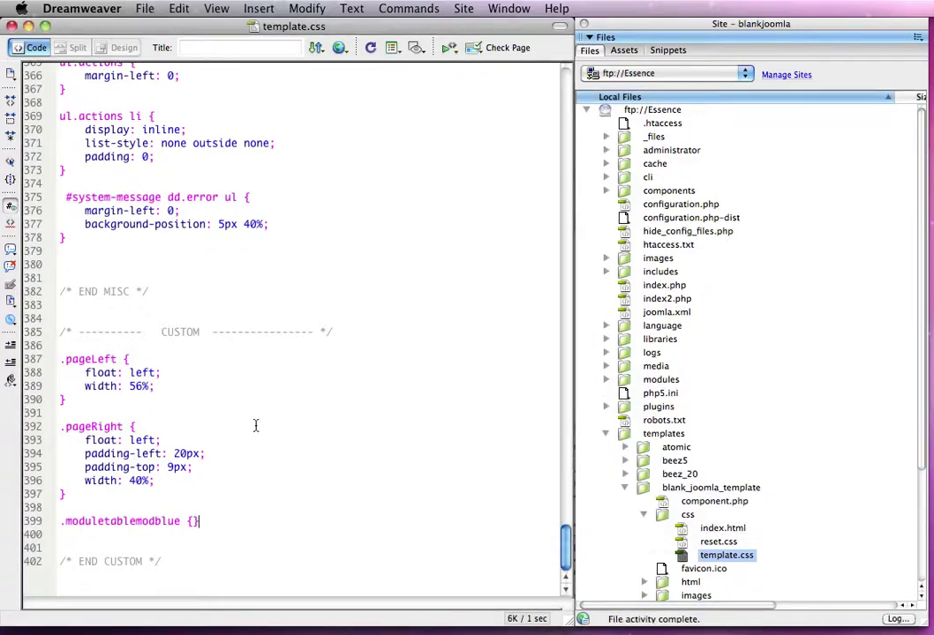
Reload the Essence page in Firefox and select the Prices module's moduletablemodblue div in Firebug's HTML view
key(super+Tab)
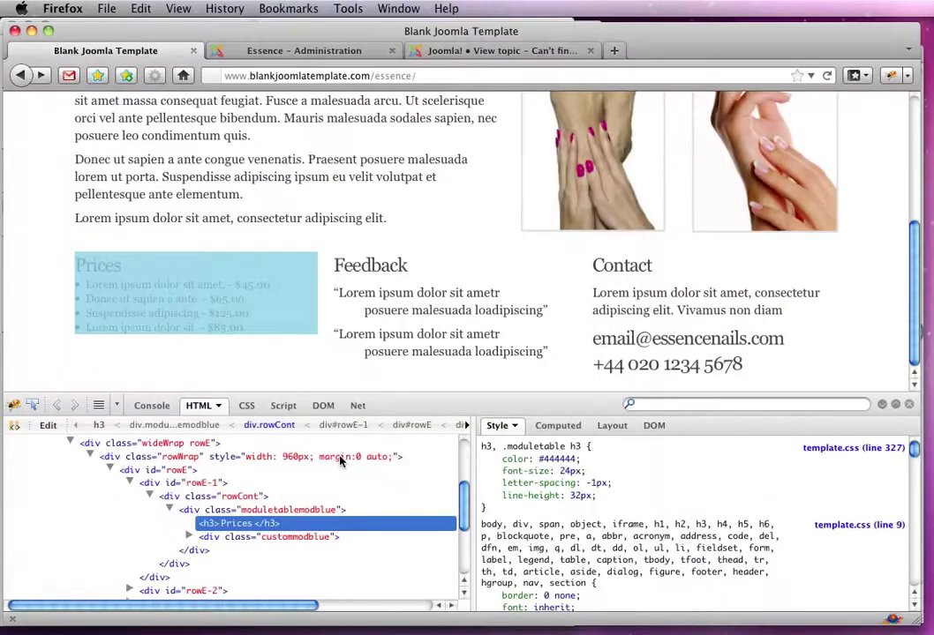
key(super+r)
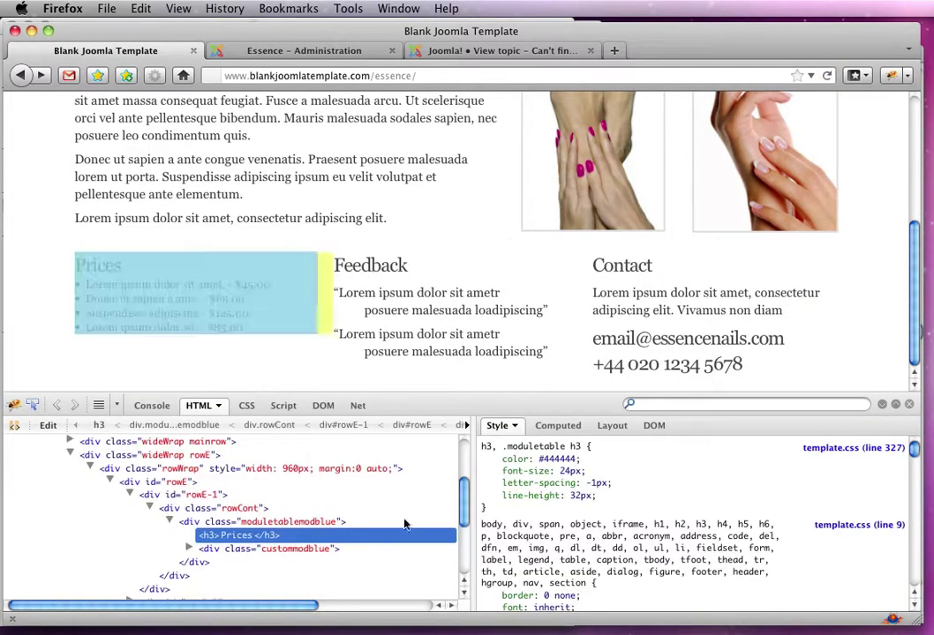
click(203, 521)
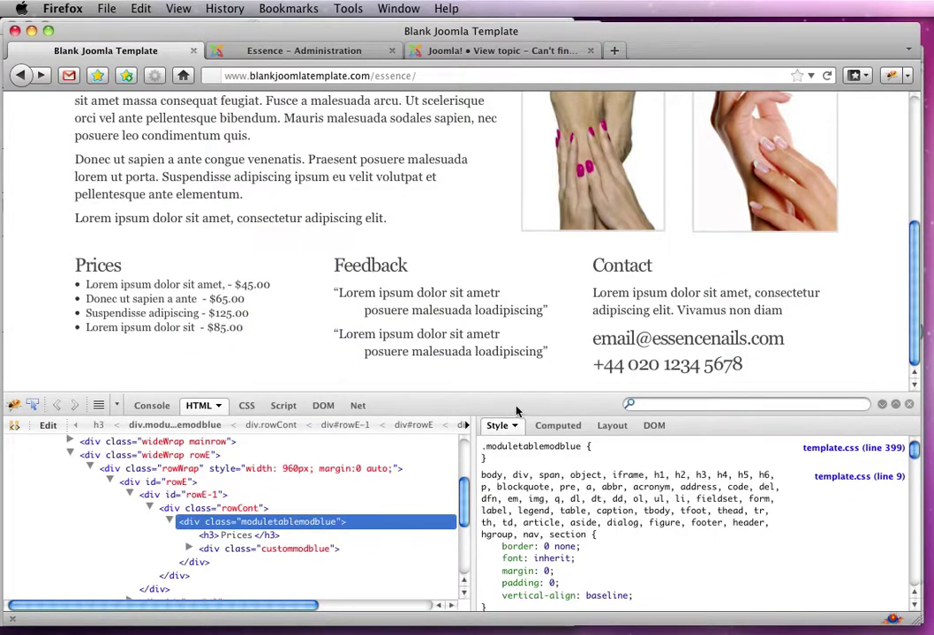
Switch to Illustrator and get the Prices box's fill colour code, D7E6F4, from the Color Picker
key(super+Tab)
key(super+Tab)
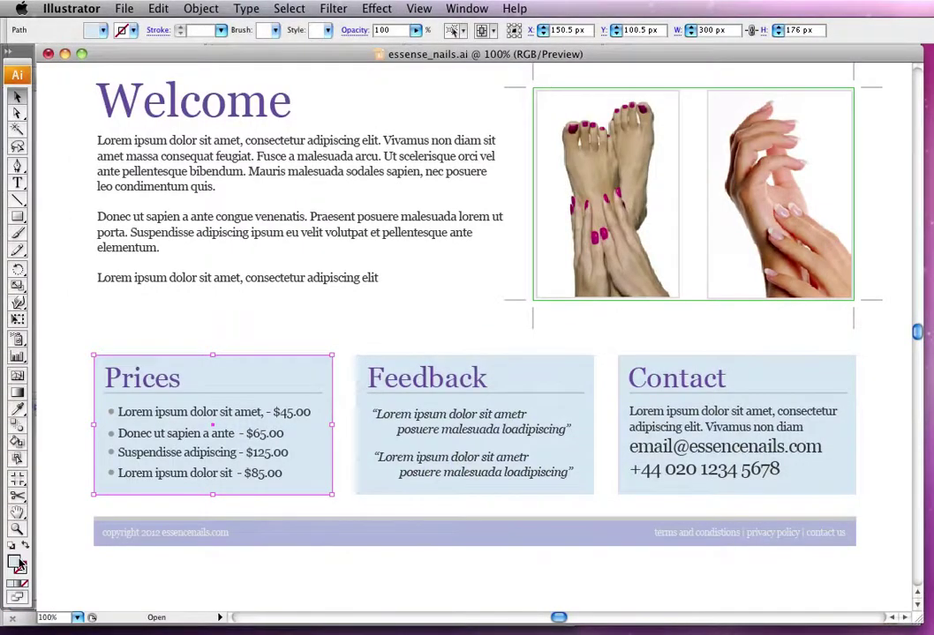
double_click(15, 563)
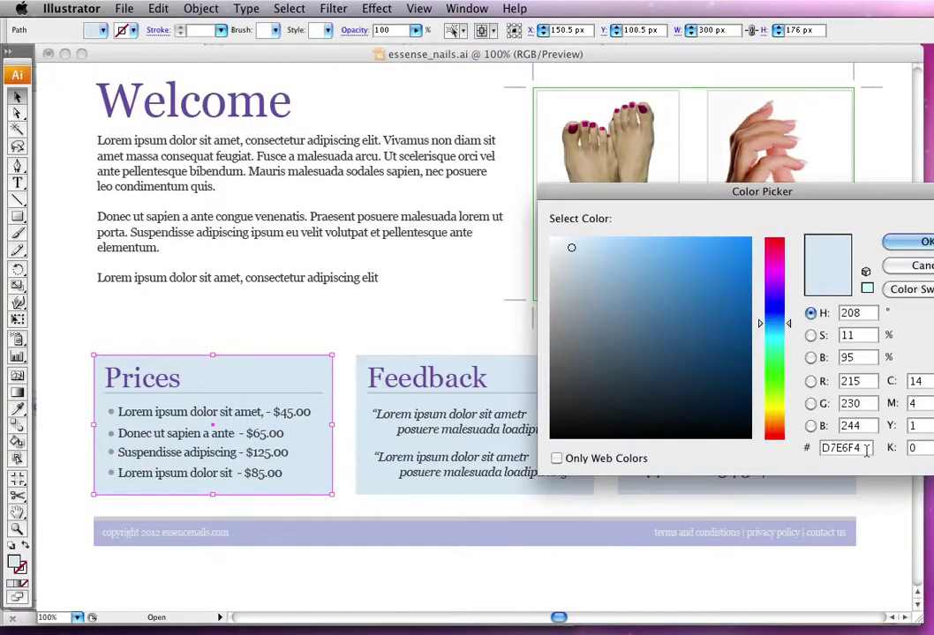
key(Tab)
In Firebug in Firefox, add the background #D7E6F4 to the .moduletablemodblue rule
key(super+Tab)
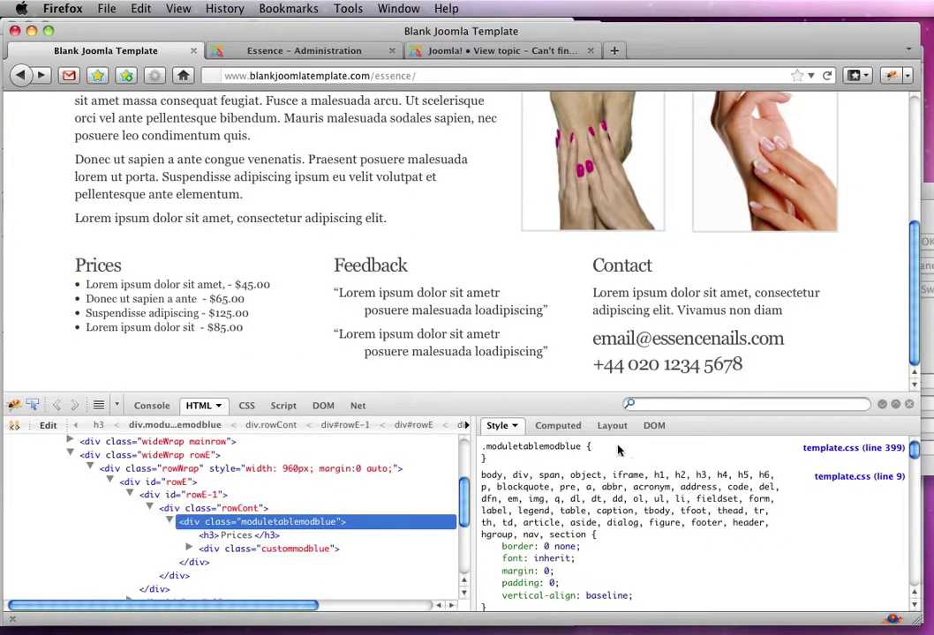
click(656, 461)
text(background)
key(Tab)
text(#D7E6F4)
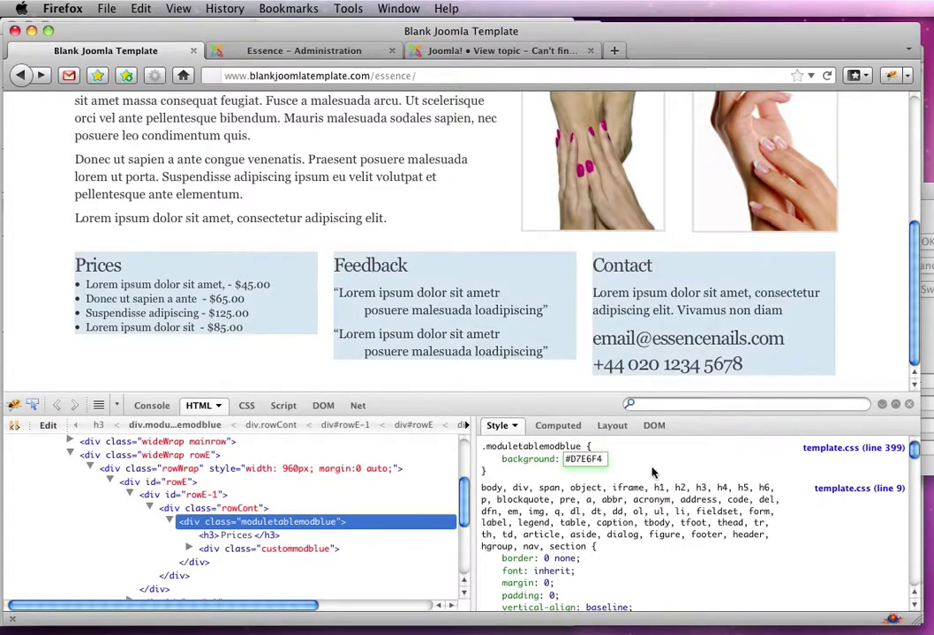
click(694, 476)
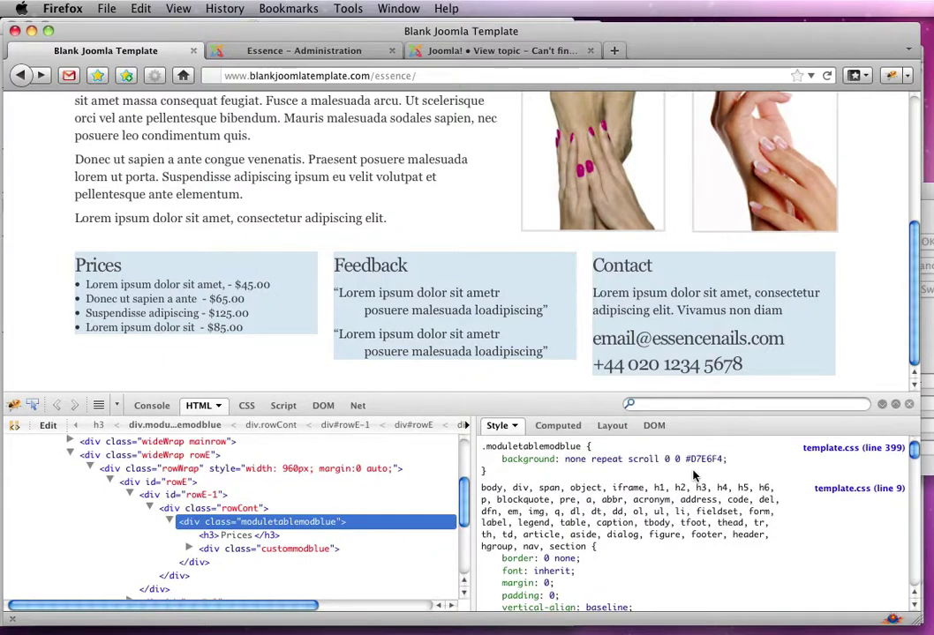
Add a height of 200px to the .moduletablemodblue rule and check the three boxes
click(615, 451)
text(height)
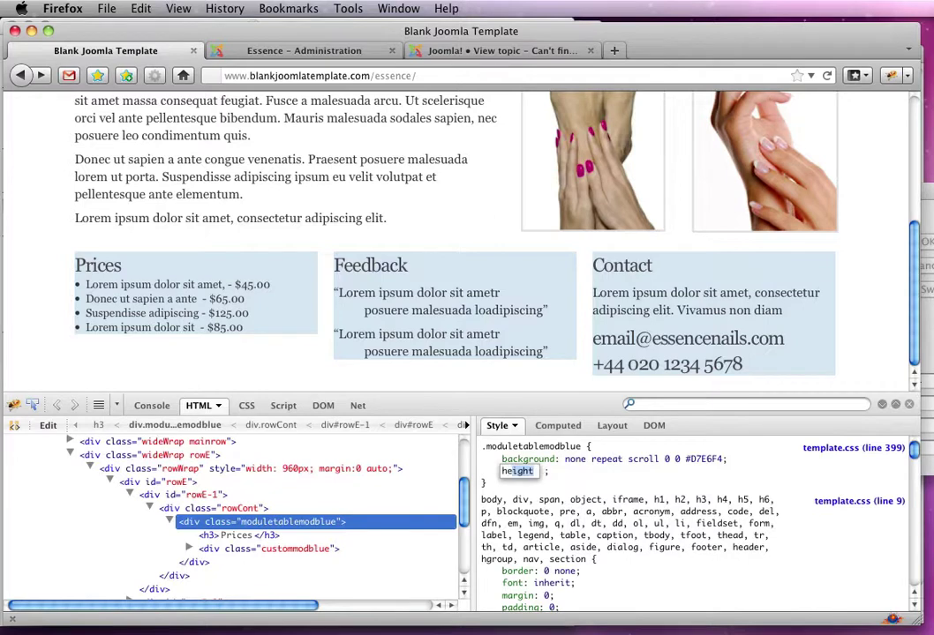
key(Tab)
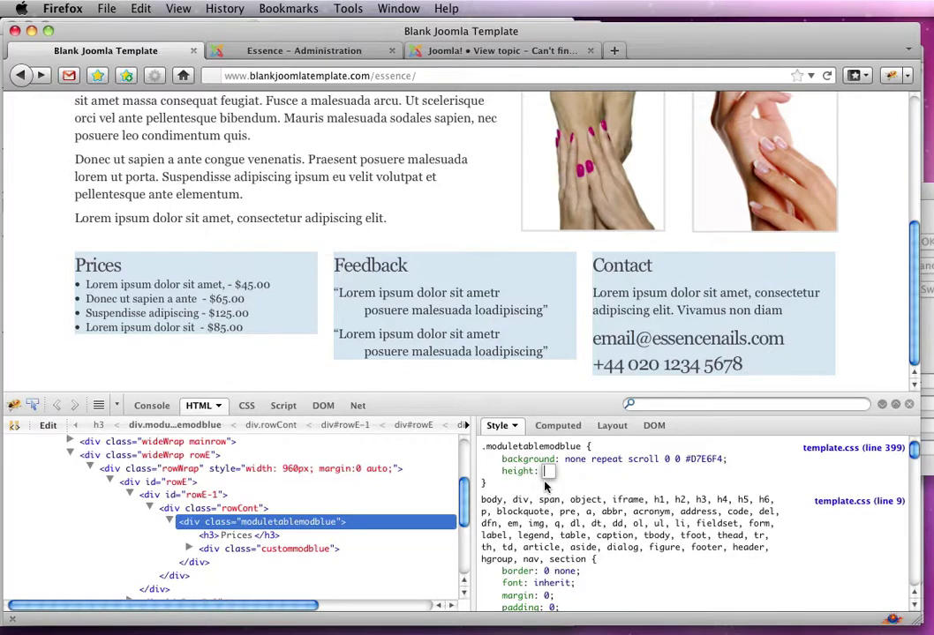
text(200px)
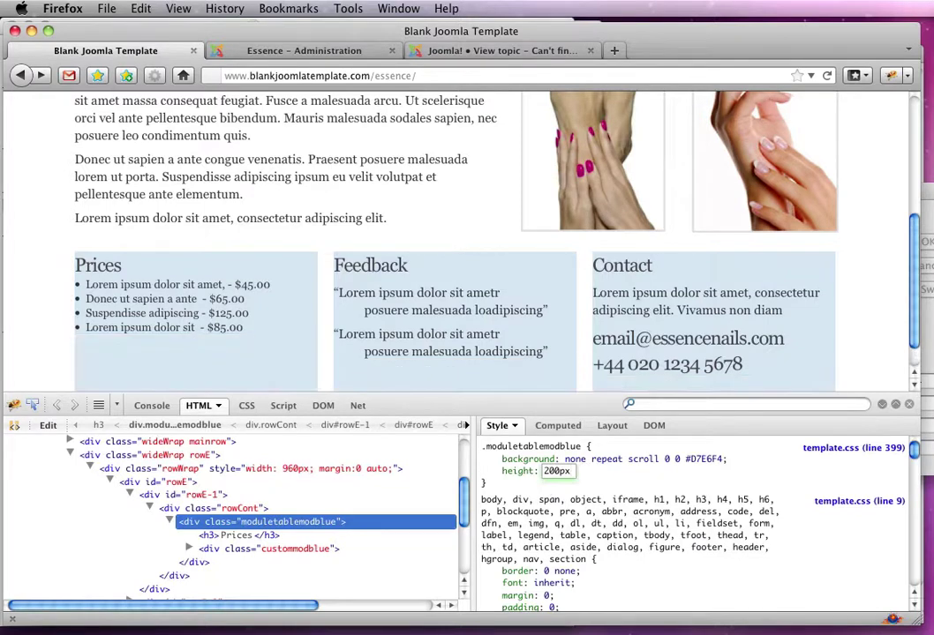
scroll(613, 335, down, 3)
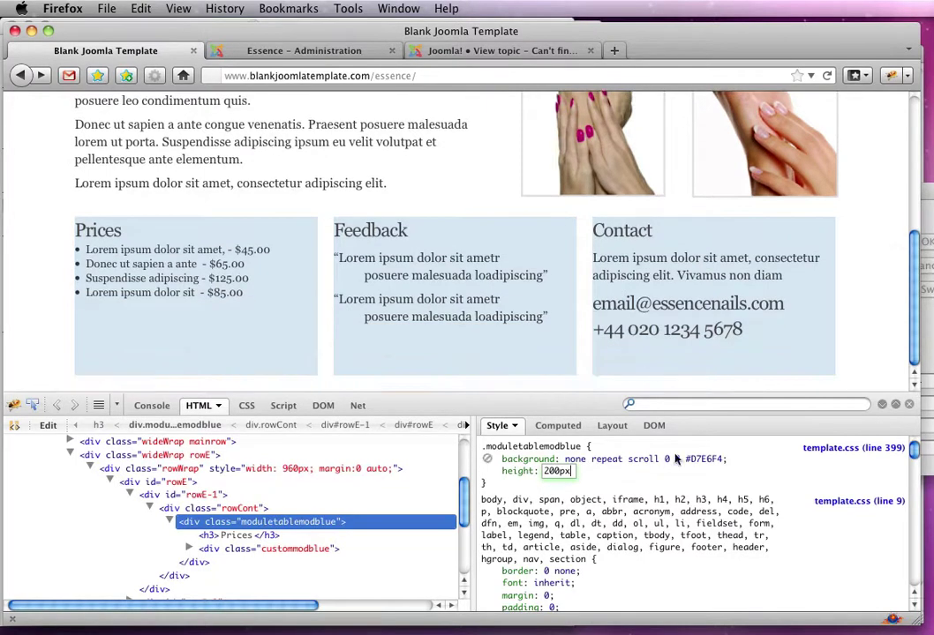
Adjust the height in the .moduletablemodblue rule in 10-pixel increments to 170px
key(shift+Up)
key(shift+Up)
key(shift+Down)
key(shift+Down)
key(shift+Down)
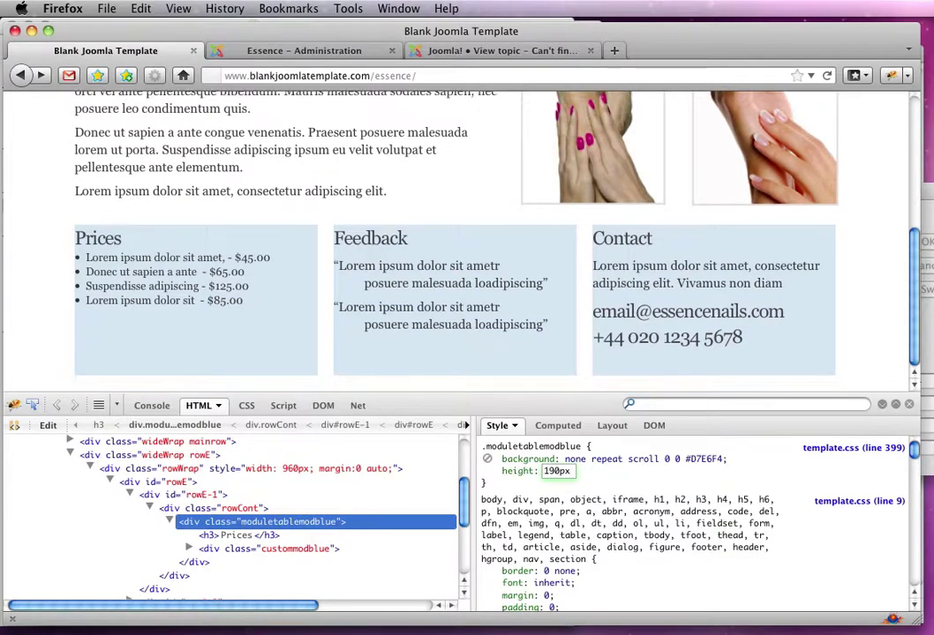
key(shift+Down)
key(shift+Down)
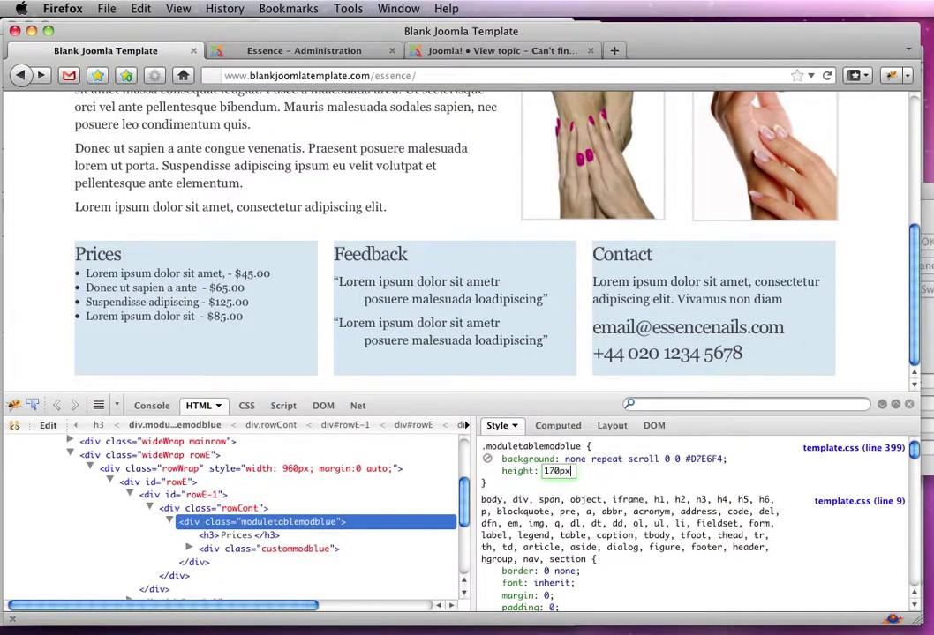
Increase the height in the .moduletablemodblue rule to 190px and check the lower edge of the three boxes
key(shift+Up)
key(shift+Up)
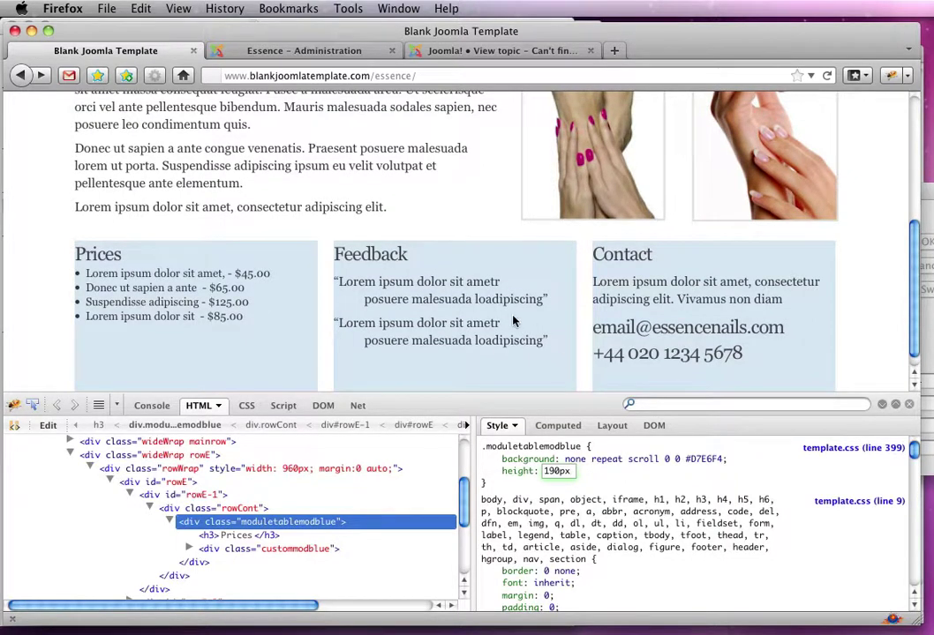
scroll(514, 318, down, 1)
scroll(536, 308, down, 1)
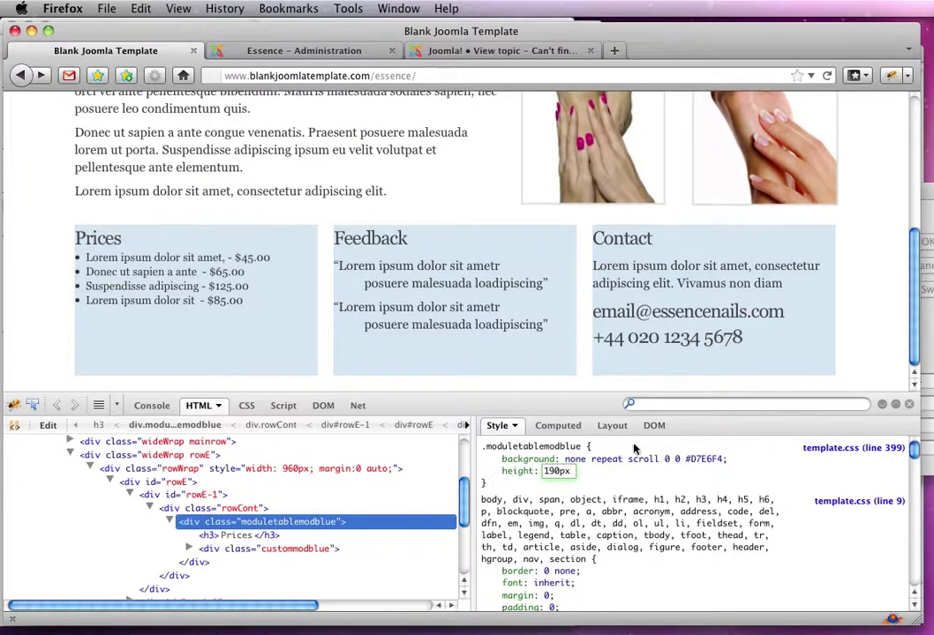
key(Return)
Add a padding of 10px to the .moduletablemodblue rule and check the three boxes
text(padding)
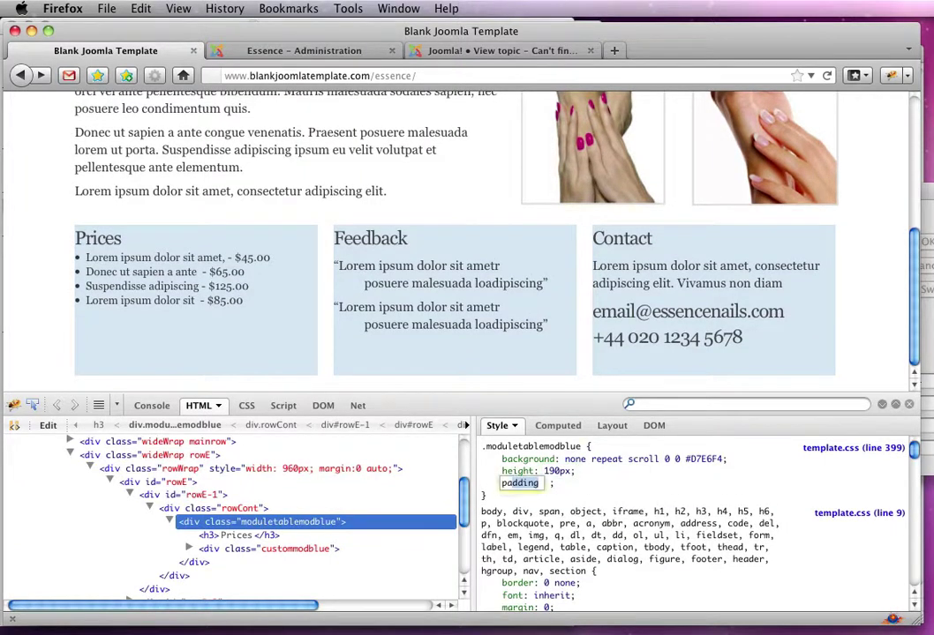
key(Return)
text(10px)
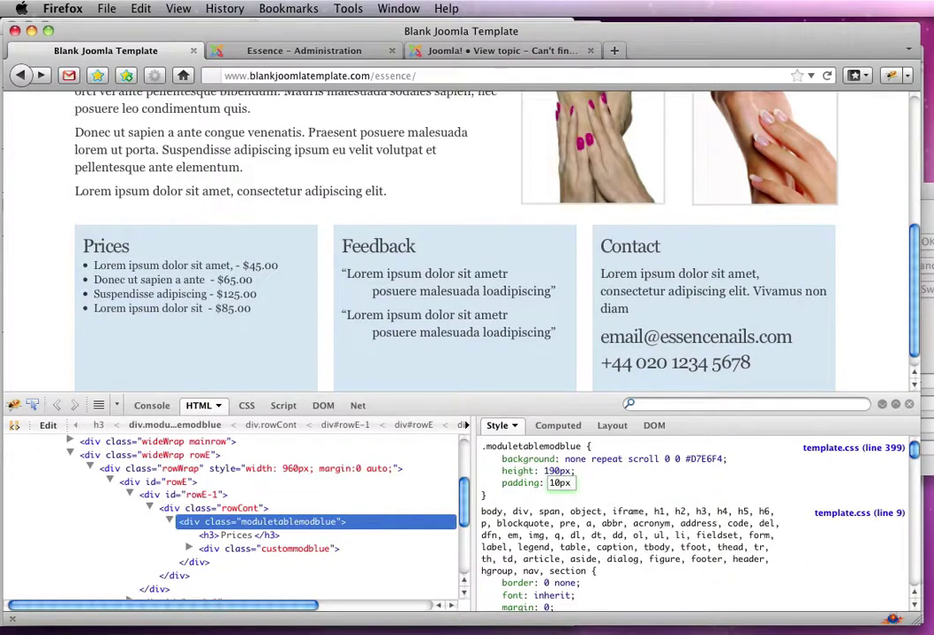
scroll(620, 308, down, 2)
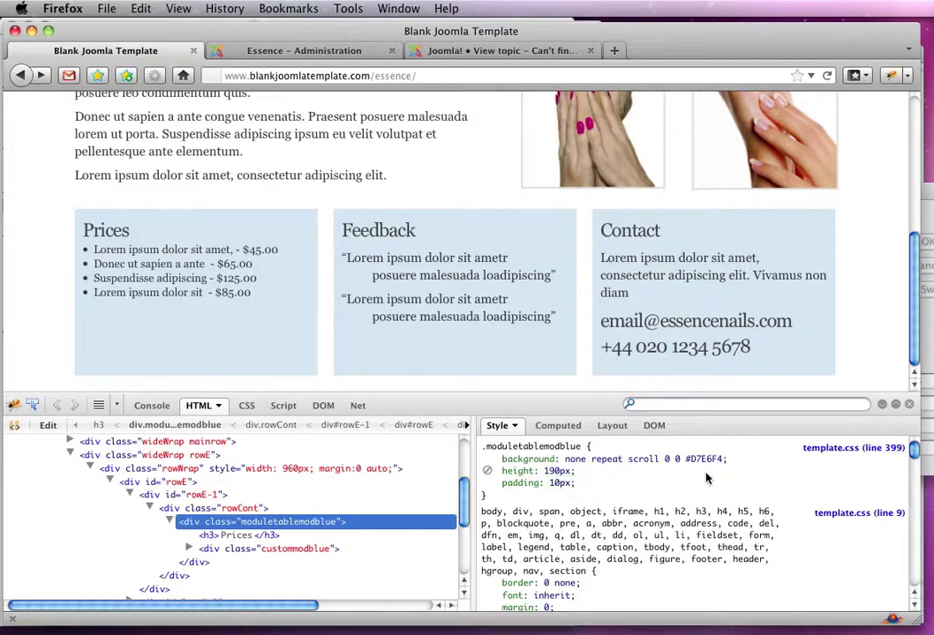
Copy the complete .moduletablemodblue rule, including its background, height and padding, from the Firebug styles
click(482, 451)
drag(482, 450, 508, 499)
key(super+c)
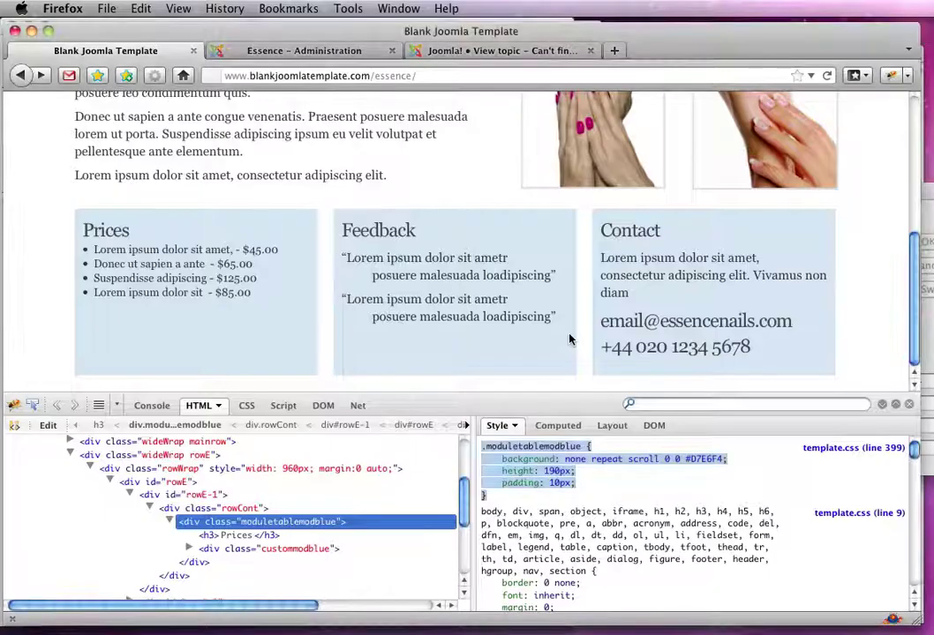
In Dreamweaver, replace the empty .moduletablemodblue rule in template.css with the copied rule, save the file, and return to Firefox
key(super+Tab)
key(super+Tab)
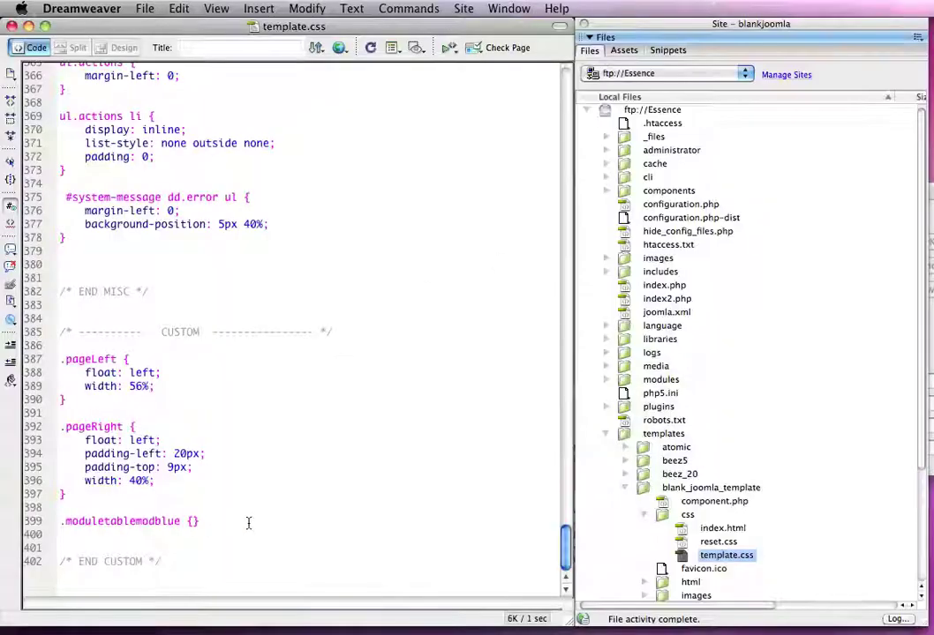
drag(246, 520, 39, 520)
key(super+v)
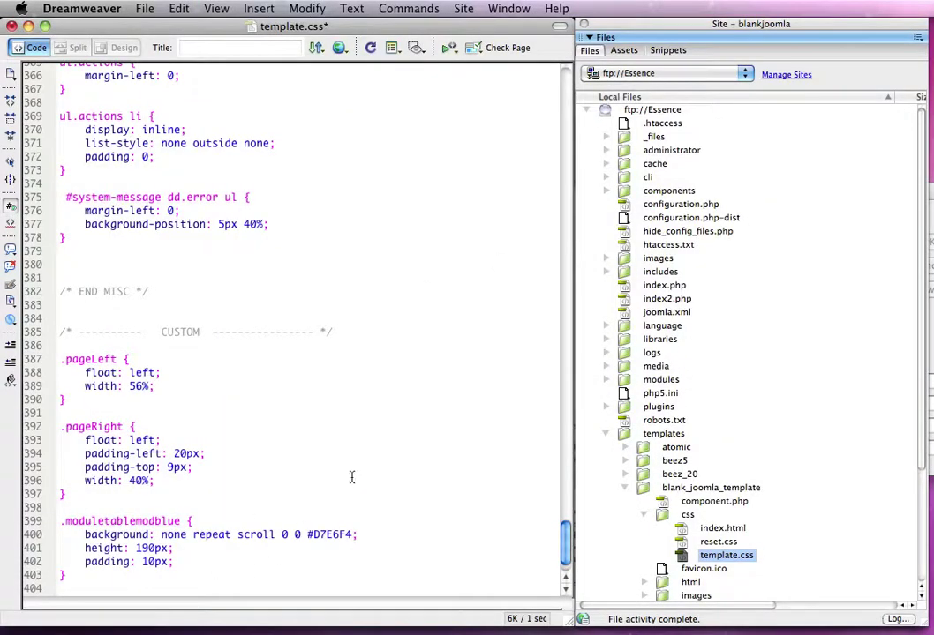
key(super+s)
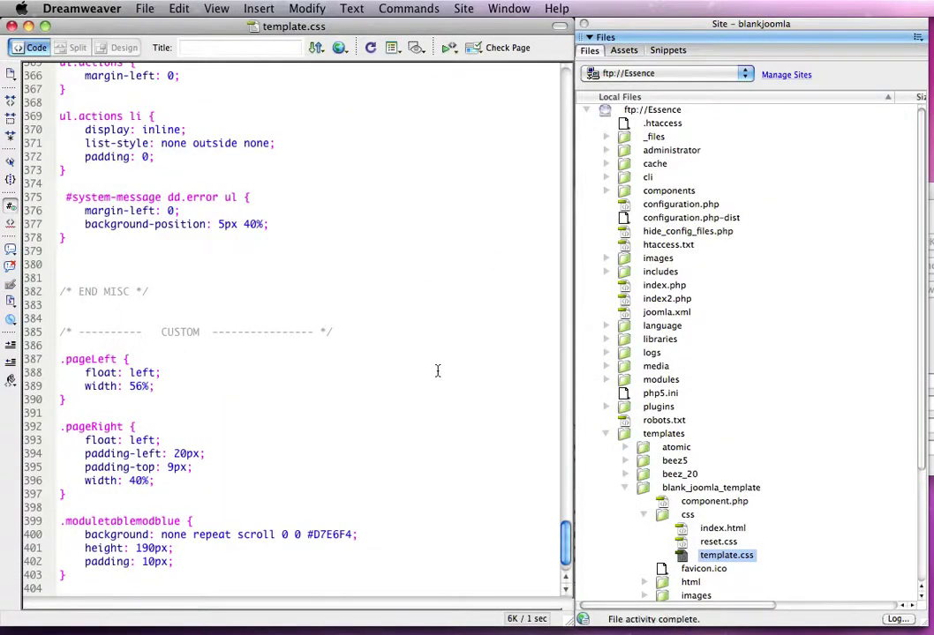
key(super+Tab)
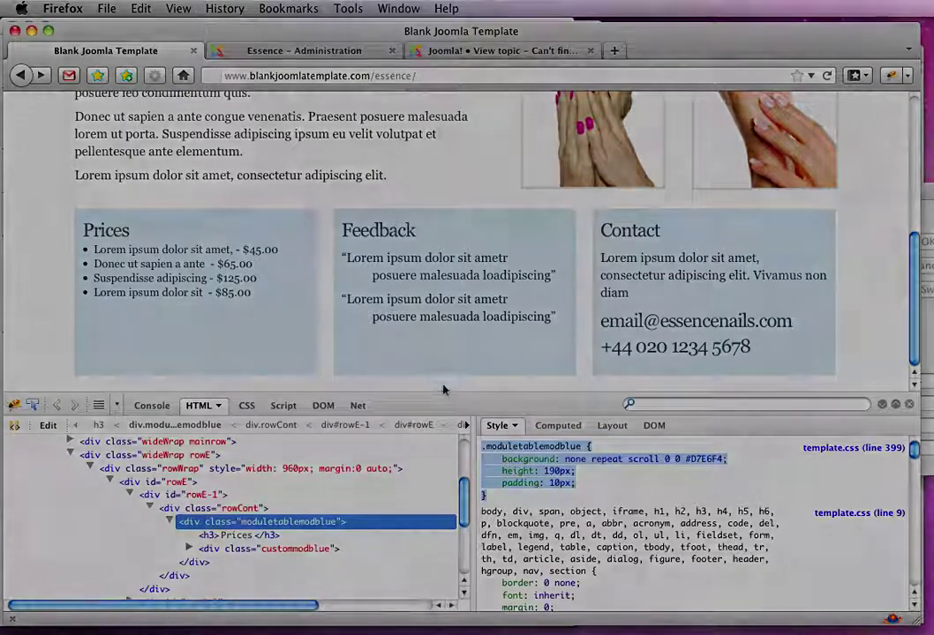